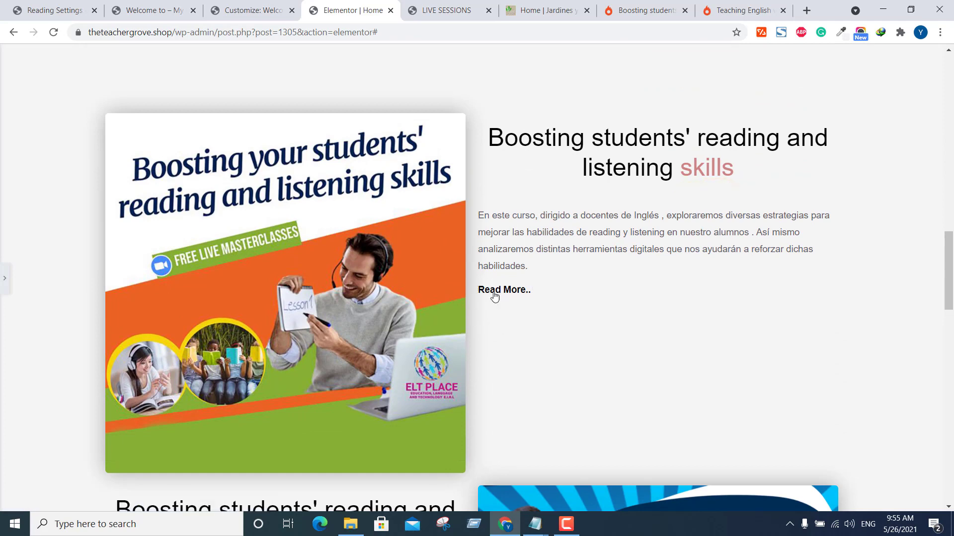
Step: Check how the Read More toggles expand and collapse the text in the two existing course sections
left_click(494, 294)
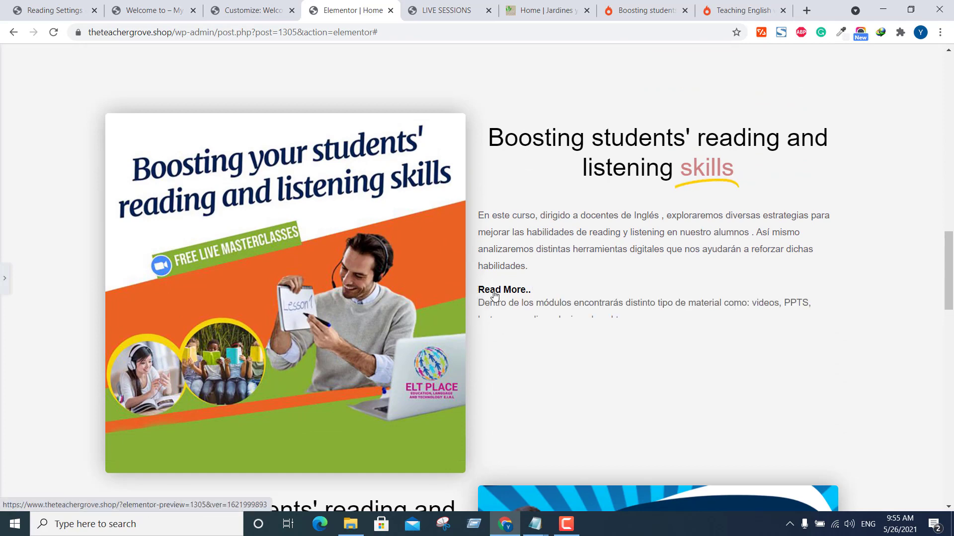
left_click(496, 292)
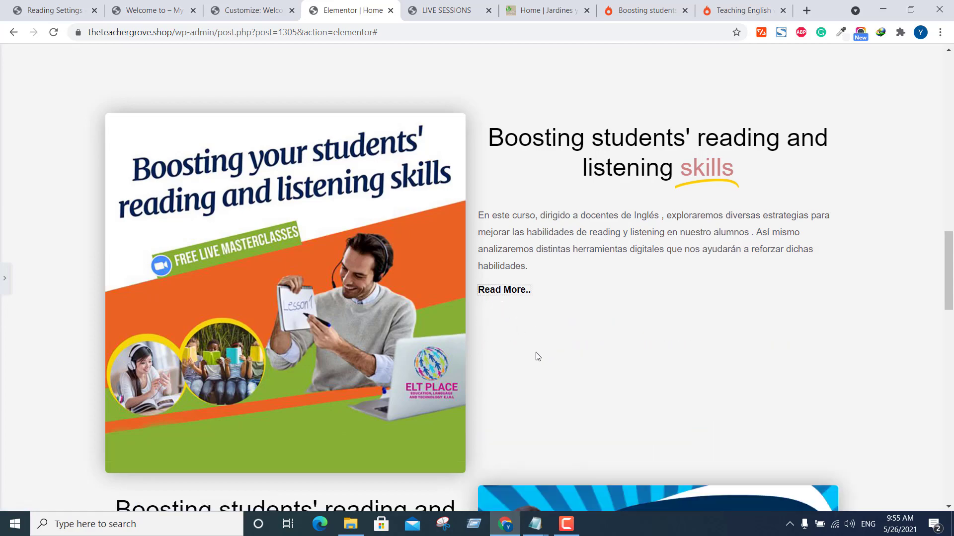
scroll(536, 352, "down", 8)
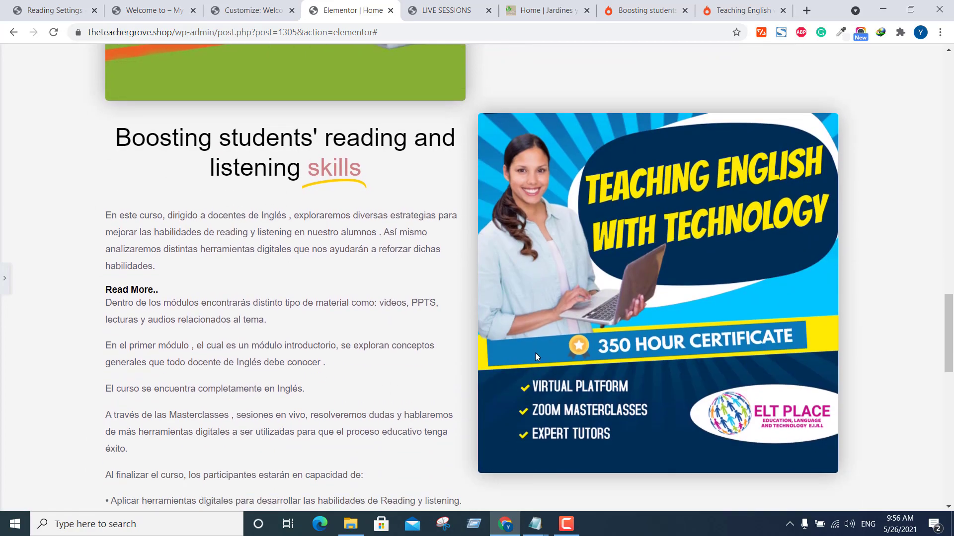
scroll(536, 357, "down", 3)
left_click(120, 169)
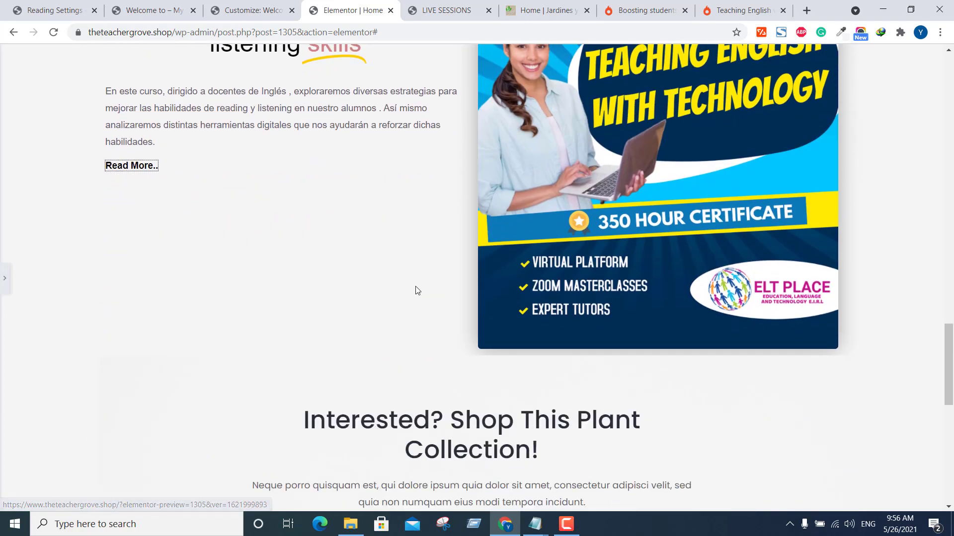
scroll(449, 279, "down", 1)
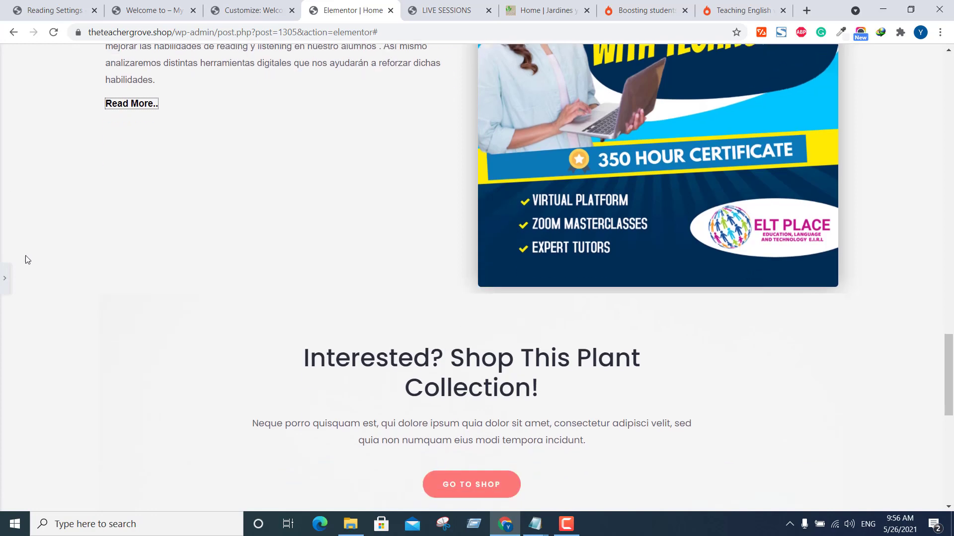
Step: Add a section with two equal columns above the "Interested? Shop This Plant Collection!" section
left_click(4, 277)
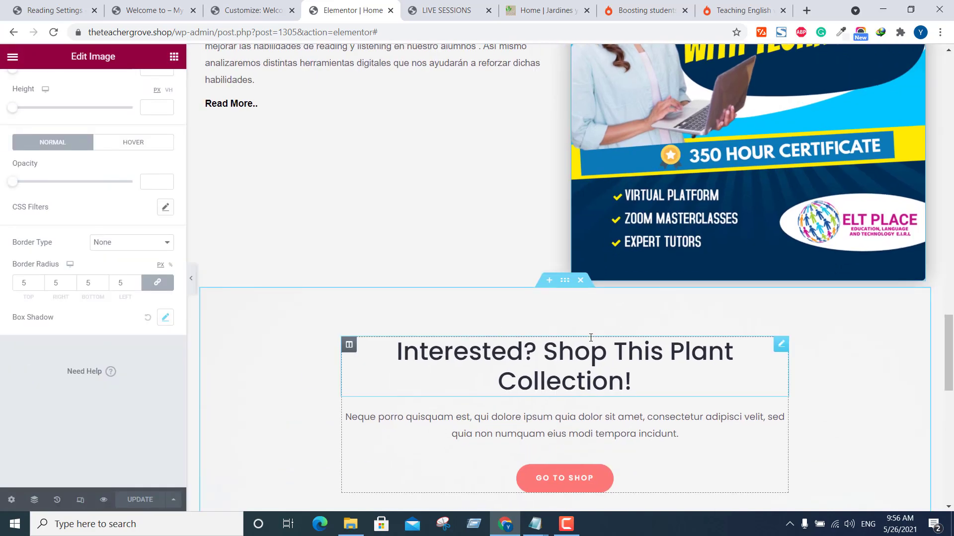
left_click(549, 280)
left_click(534, 347)
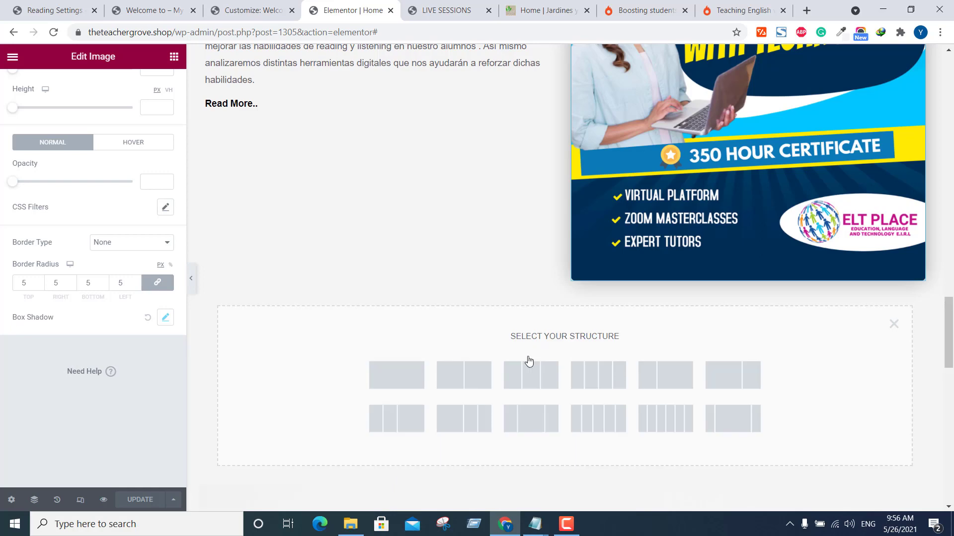
left_click(472, 379)
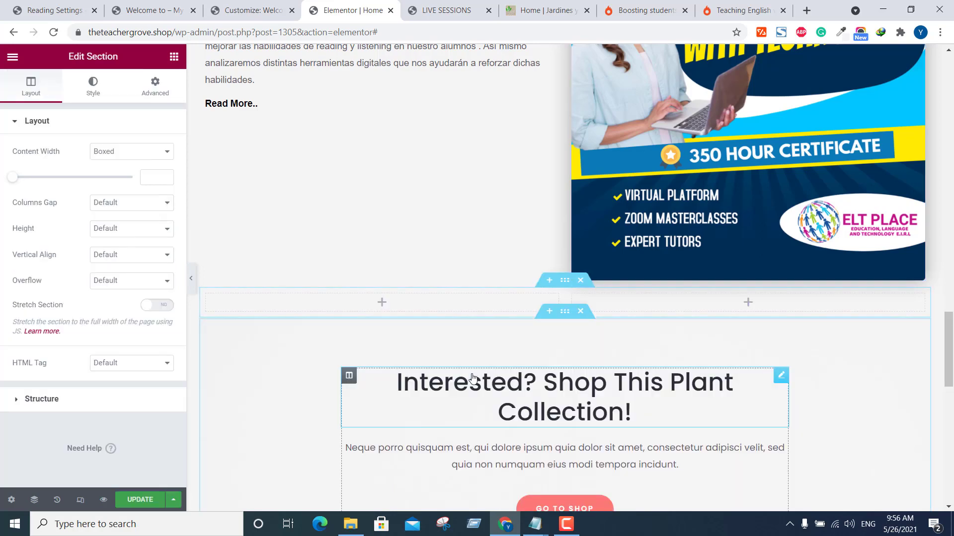
Step: Place an Image widget in the new section's left column and insert about-bg-2.jpg from the media library
left_click(381, 304)
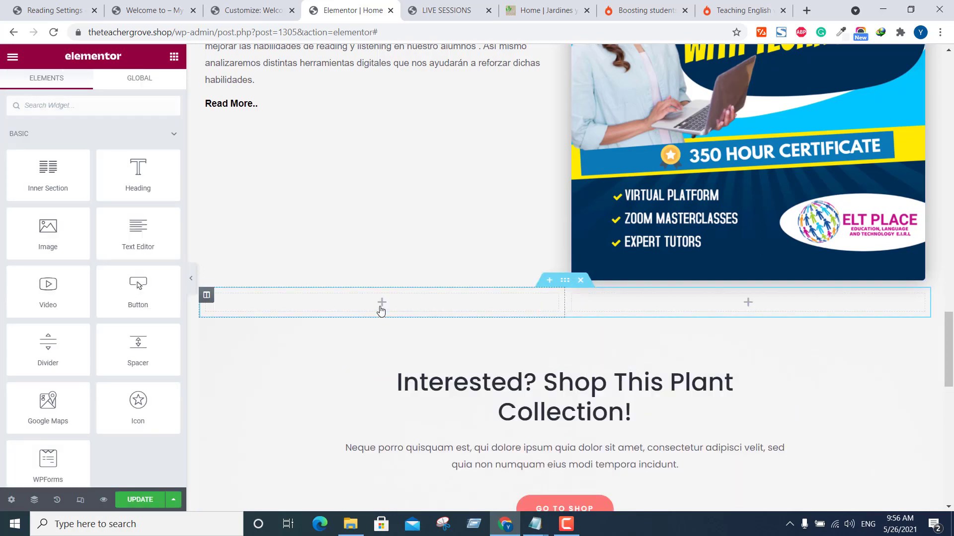
left_click_drag(48, 227, 352, 313)
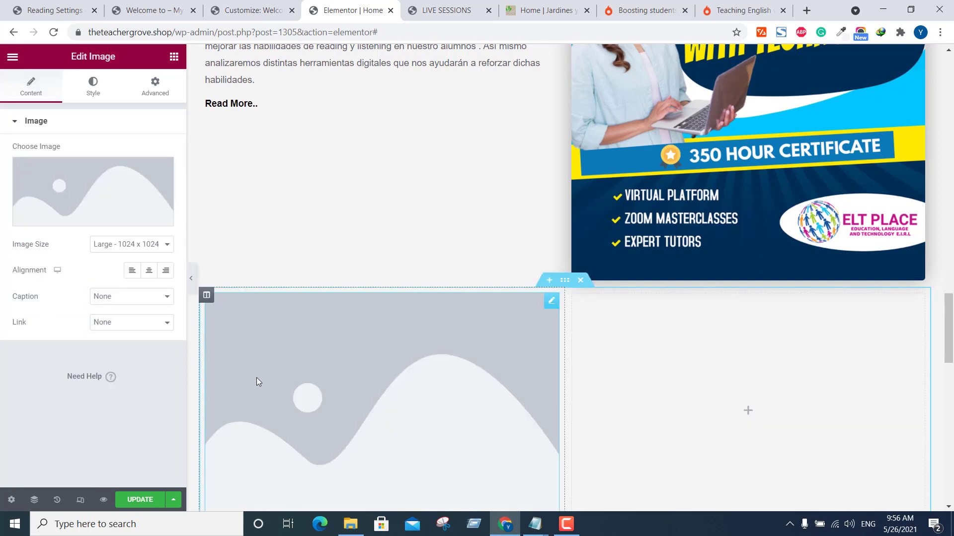
left_click(93, 198)
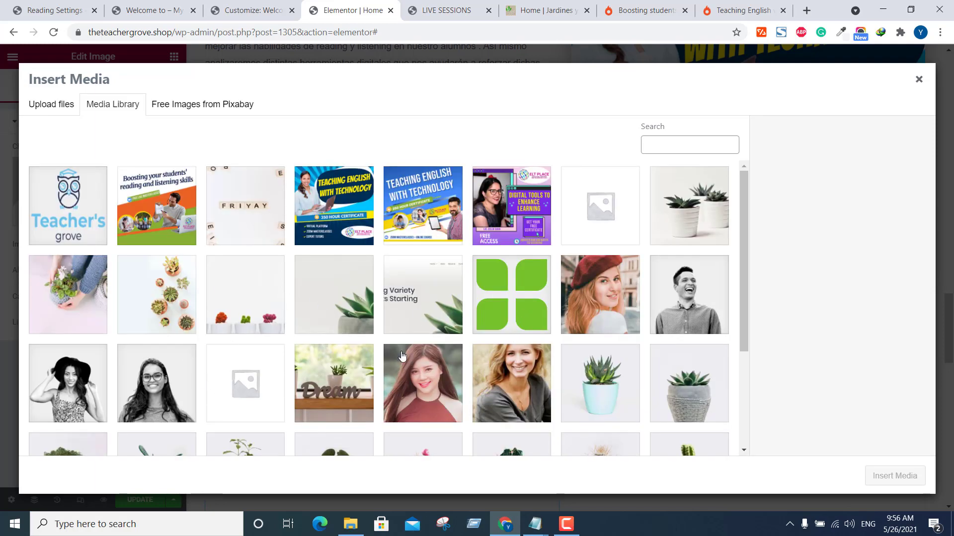
left_click(80, 284)
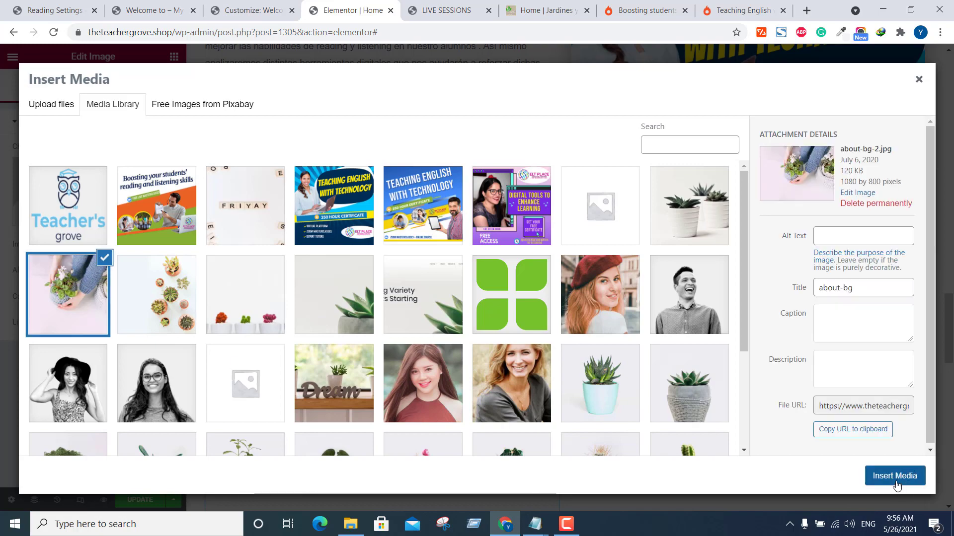
left_click(901, 477)
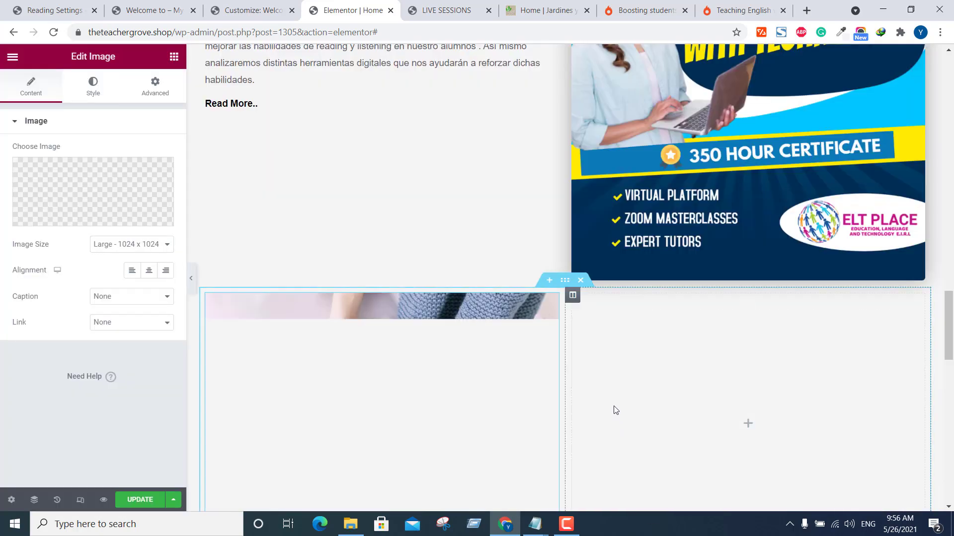
scroll(641, 392, "down", 5)
scroll(641, 268, "up", 3)
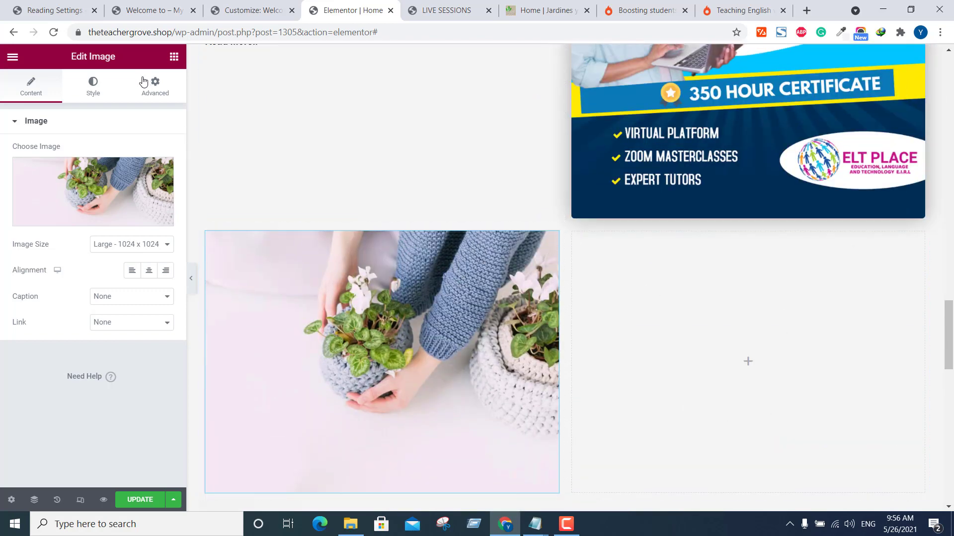
Step: Add a Heading widget with a Text Editor widget below it in the new section's right column
left_click(177, 59)
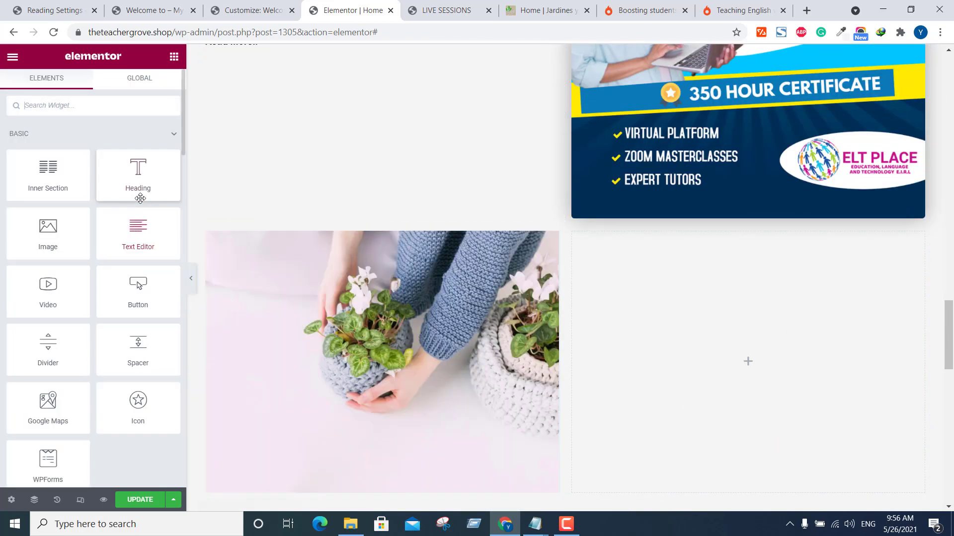
left_click_drag(135, 177, 703, 370)
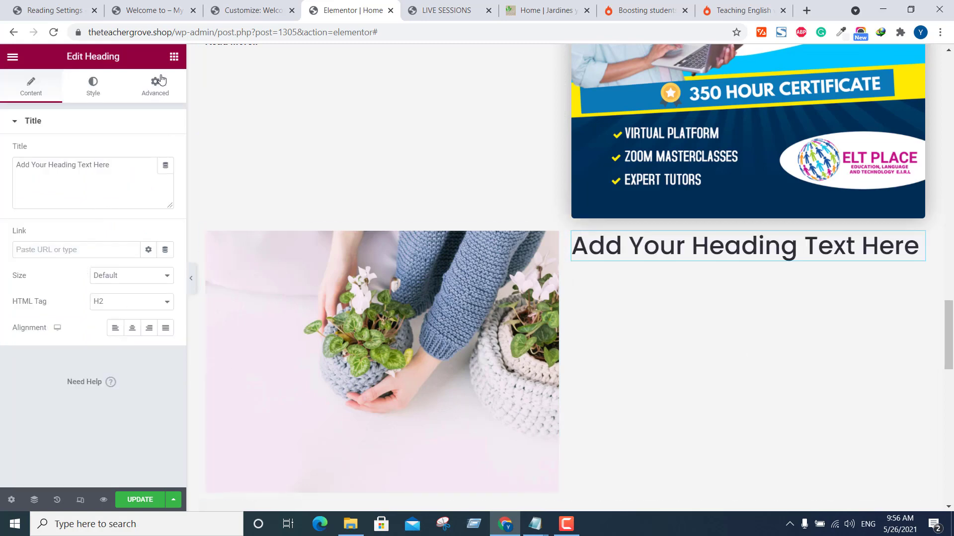
left_click(174, 56)
left_click_drag(136, 226, 681, 266)
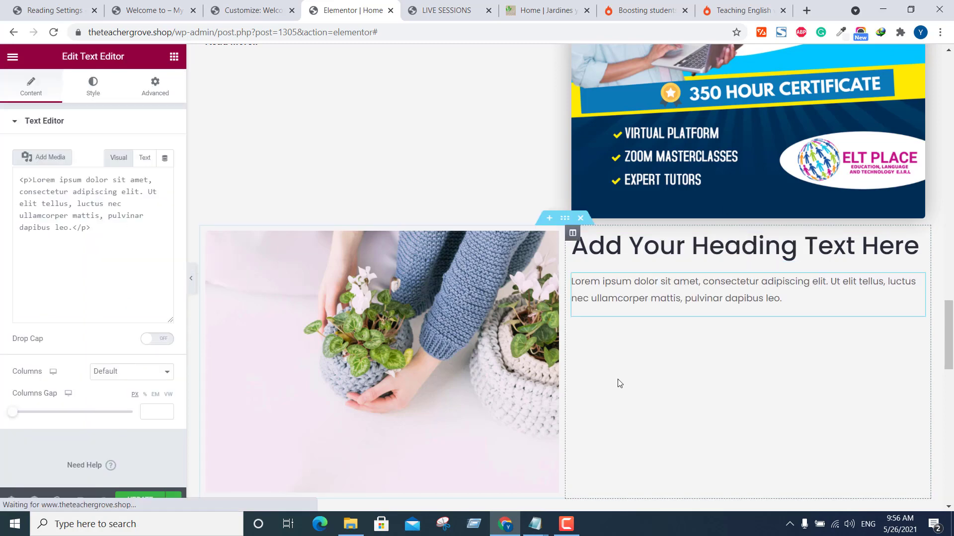
Step: On the Hotmart page for Teaching English with Technology, expand the description and copy its first paragraph
left_click(736, 9)
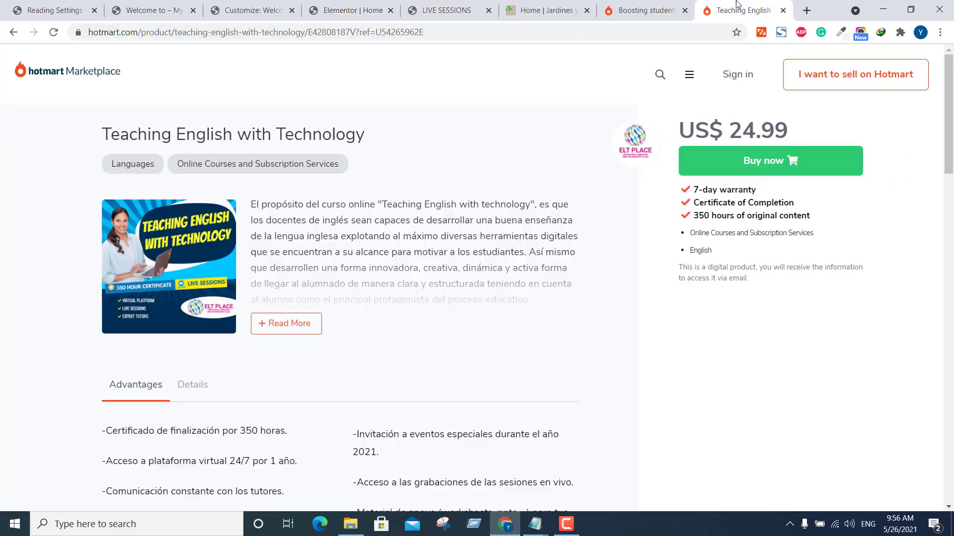
left_click(293, 324)
left_click_drag(254, 201, 529, 296)
key("ctrl+c")
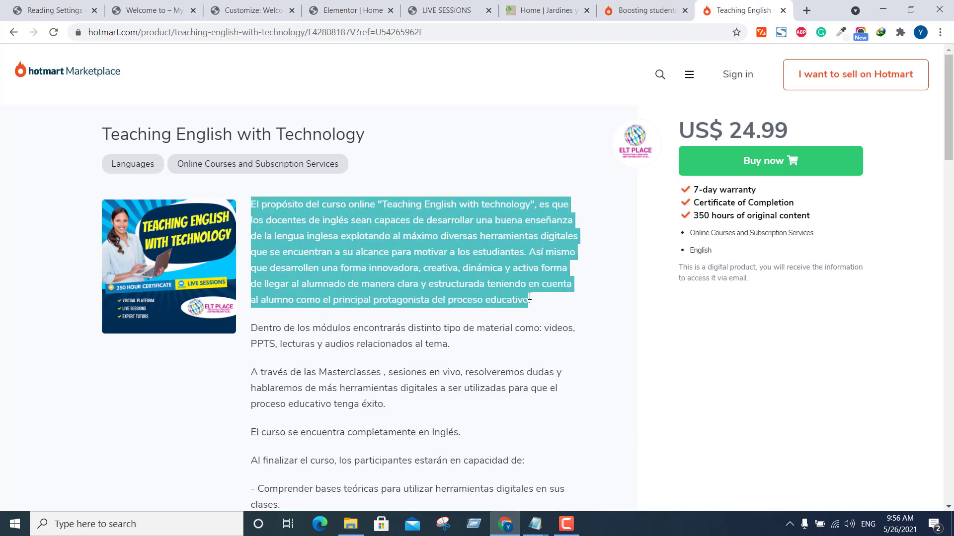
right_click(423, 247)
left_click(442, 255)
Step: Back in the Elementor page, replace the new text widget's placeholder with the copied course paragraph
left_click(353, 10)
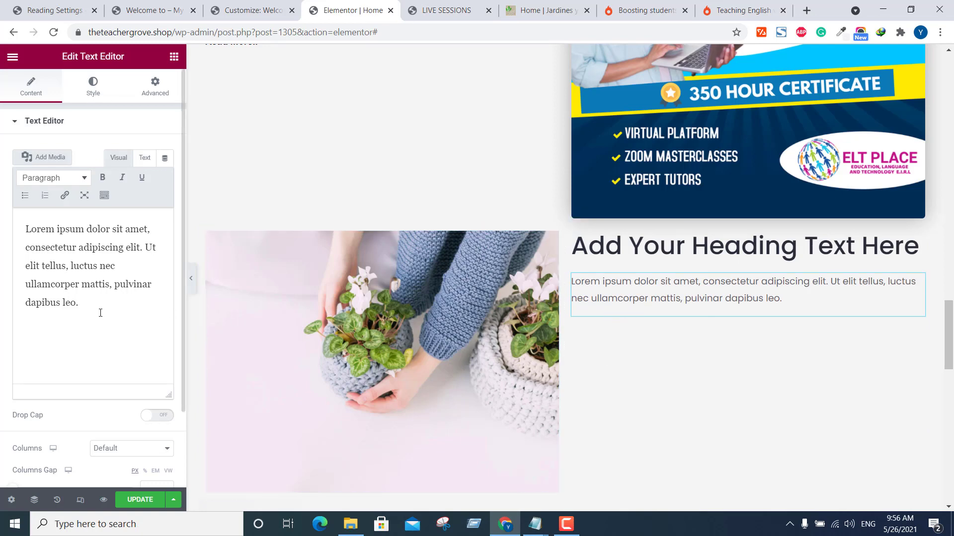
left_click_drag(79, 303, 20, 230)
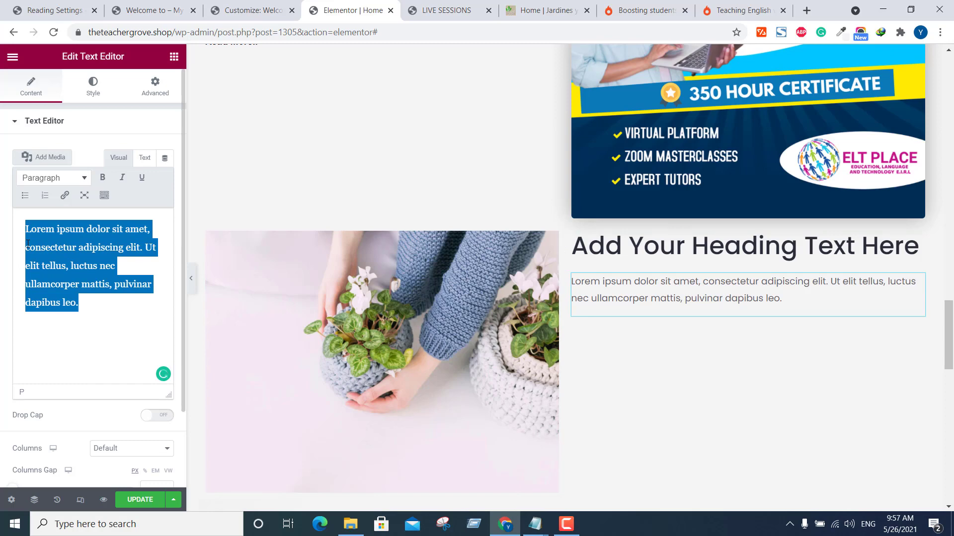
key("ctrl+v")
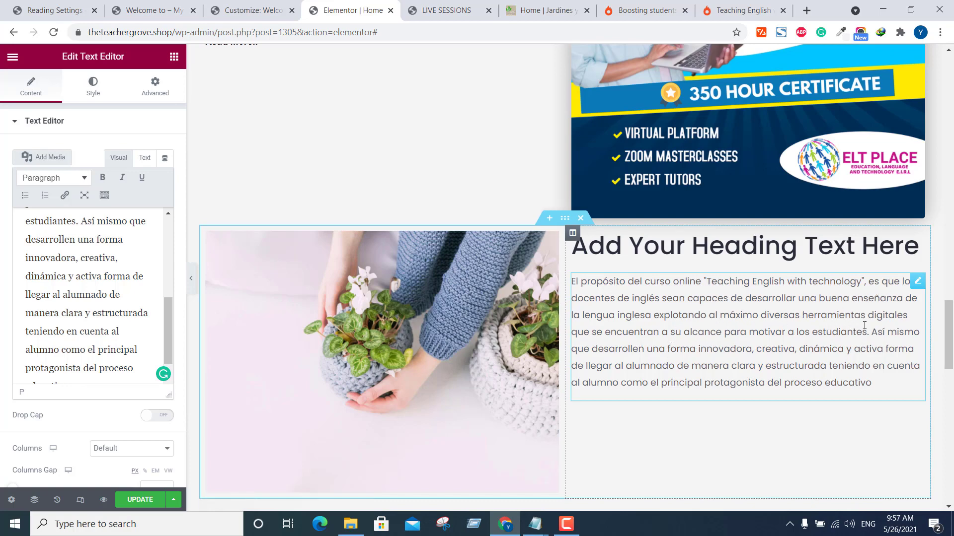
Step: Read through the pasted course description to find a suitable place to split it
left_click_drag(872, 333, 894, 357)
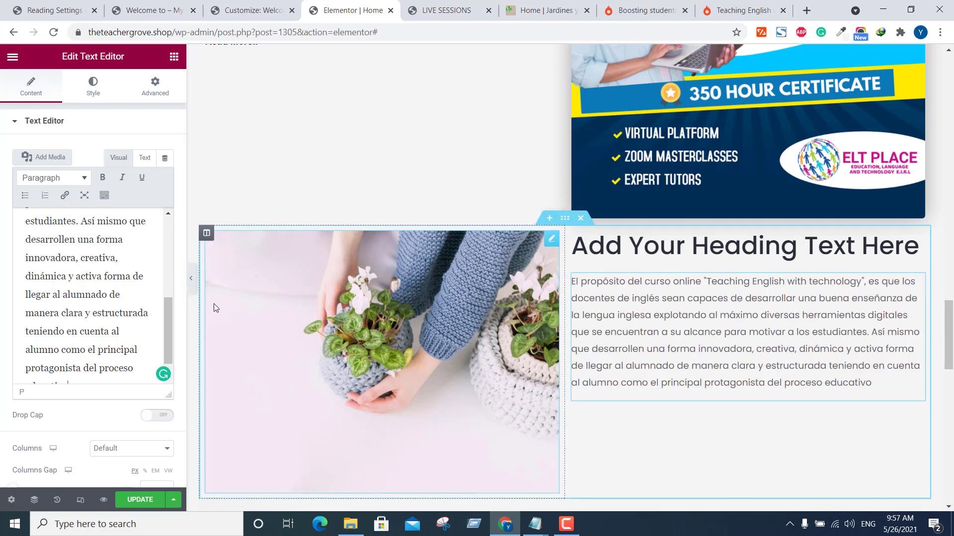
scroll(103, 301, "up", 3)
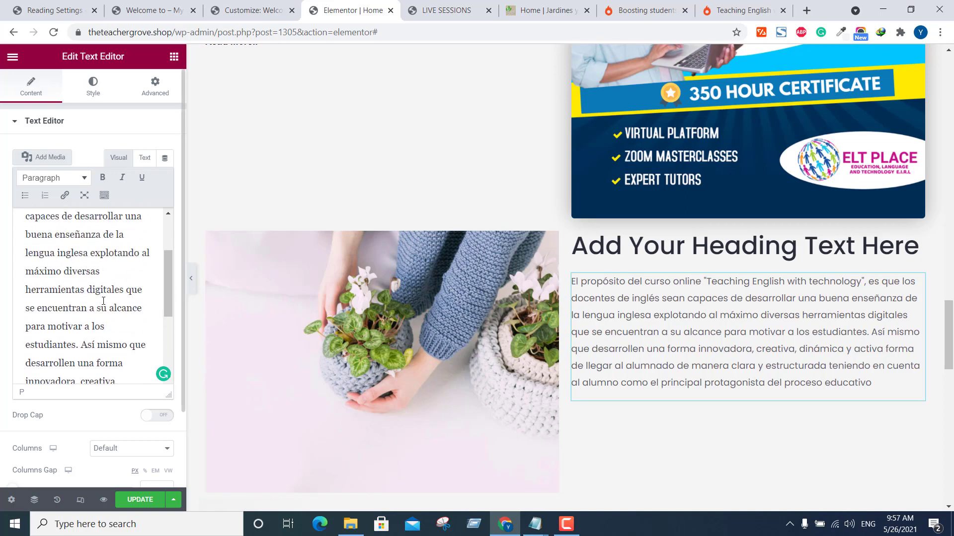
scroll(109, 294, "up", 3)
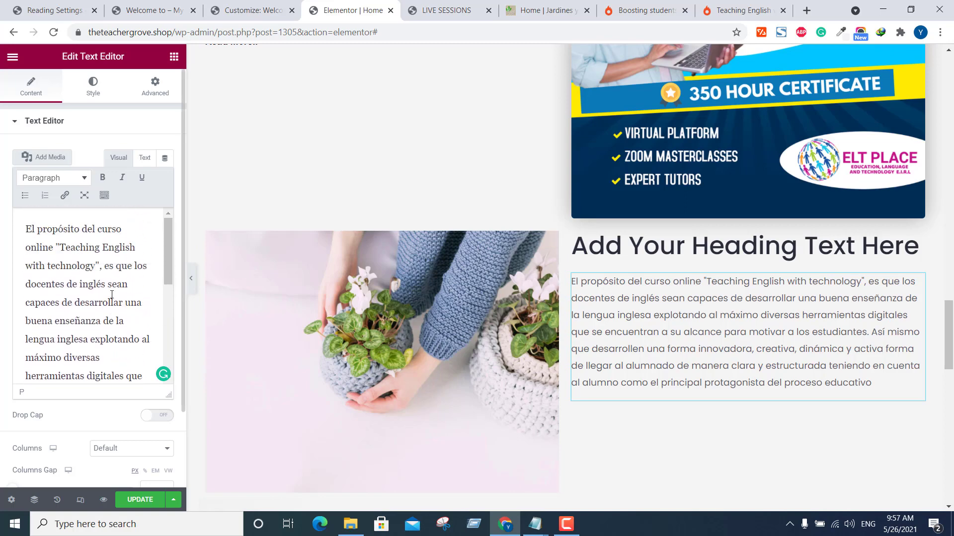
scroll(112, 298, "down", 3)
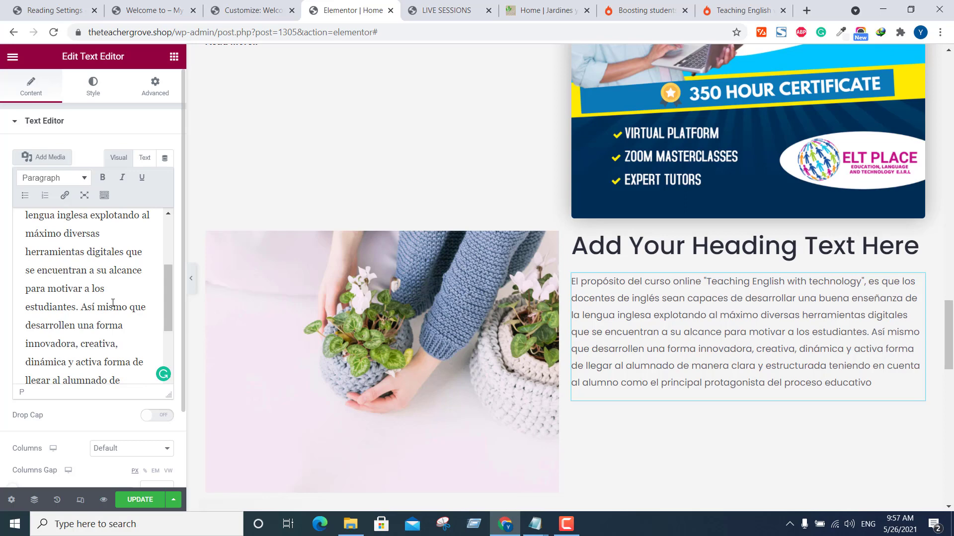
scroll(113, 303, "down", 3)
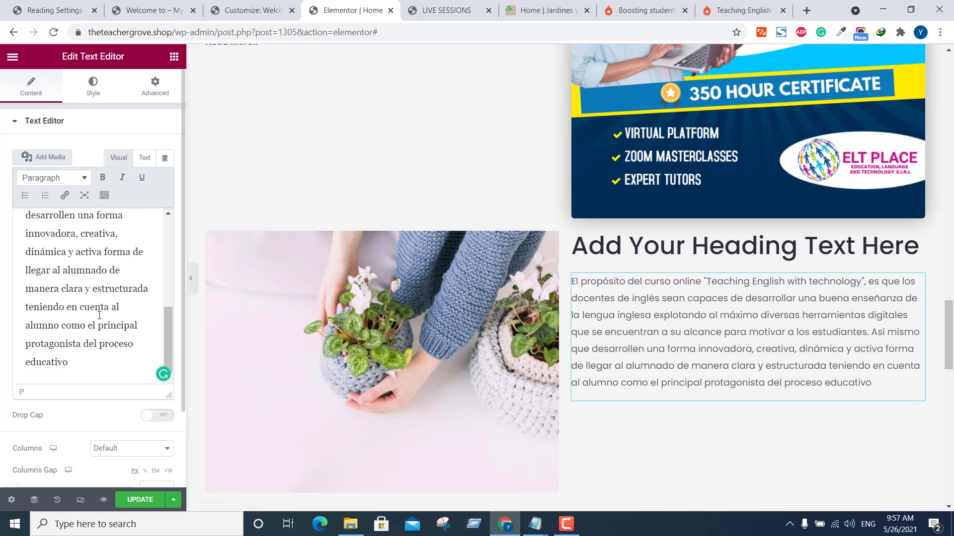
scroll(100, 323, "up", 5)
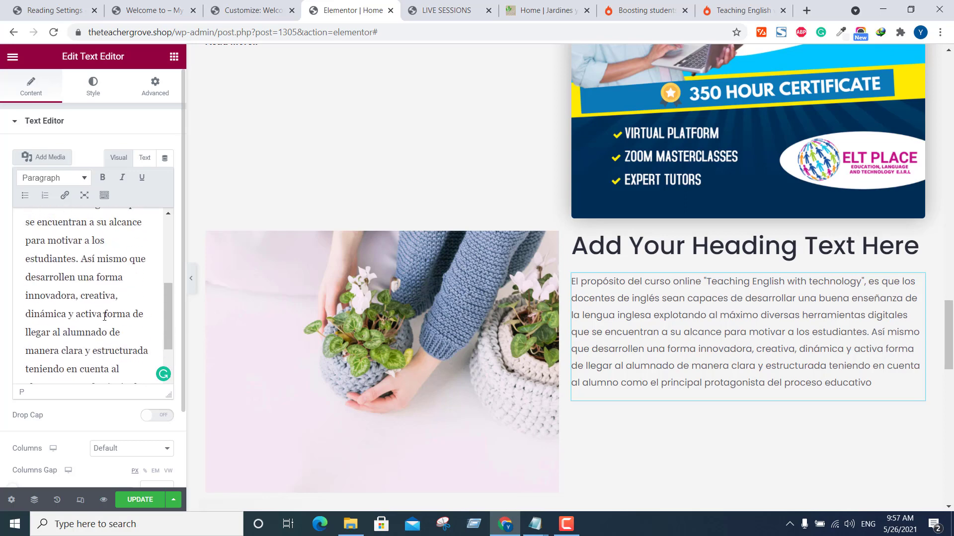
scroll(105, 318, "down", 1)
scroll(104, 318, "up", 1)
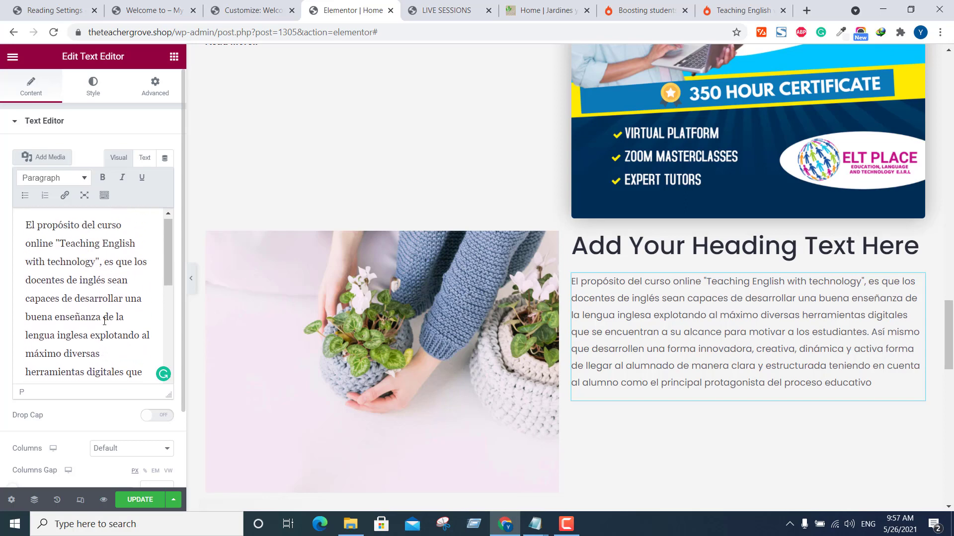
scroll(104, 320, "down", 2)
scroll(105, 322, "down", 2)
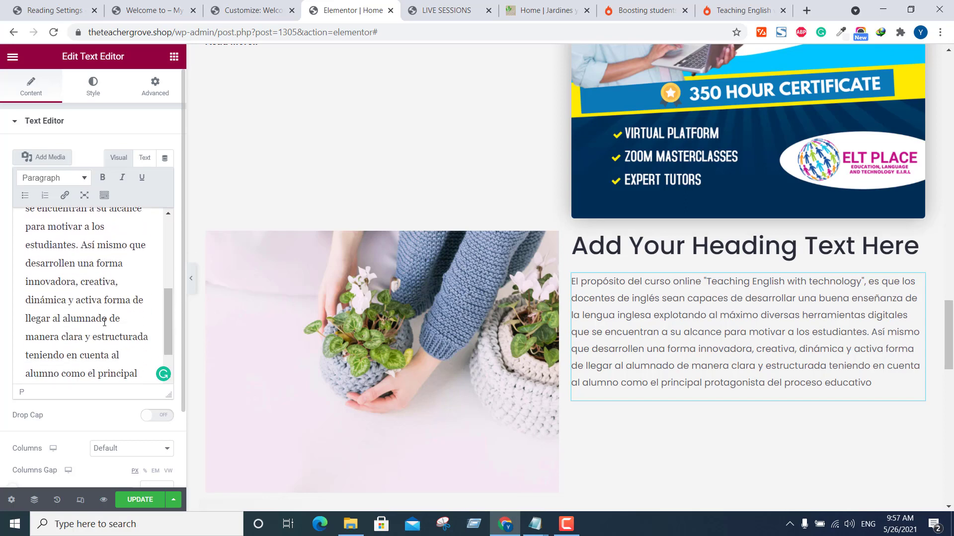
scroll(104, 323, "down", 2)
scroll(104, 321, "up", 4)
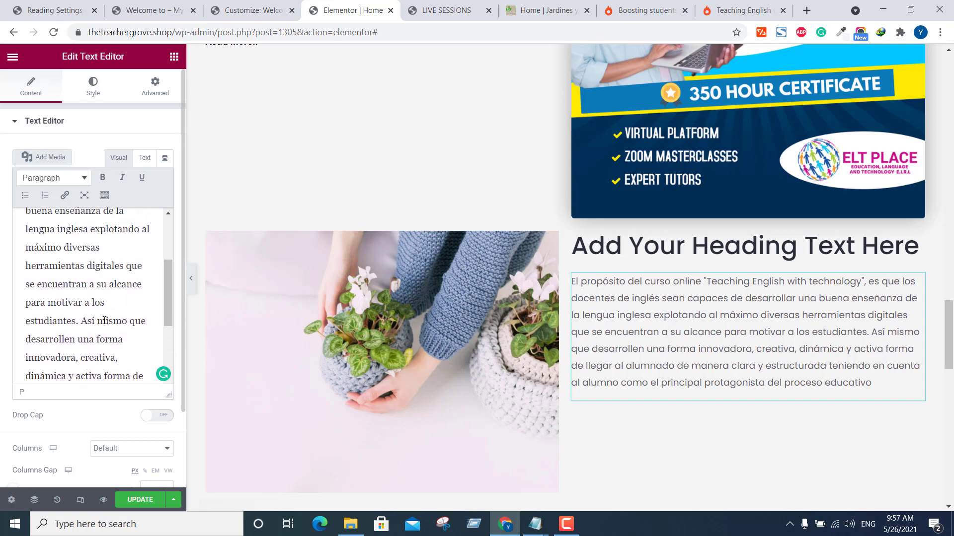
scroll(104, 320, "up", 2)
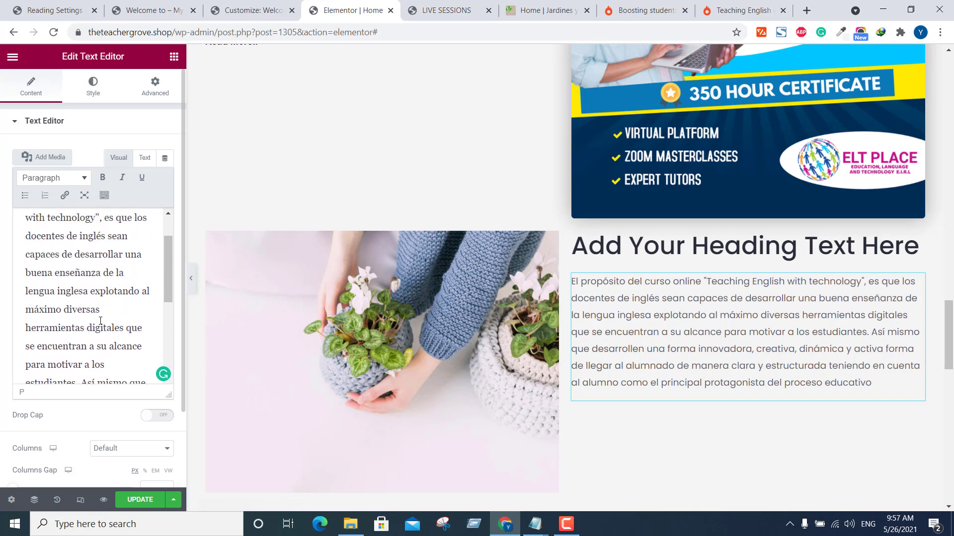
scroll(100, 322, "up", 2)
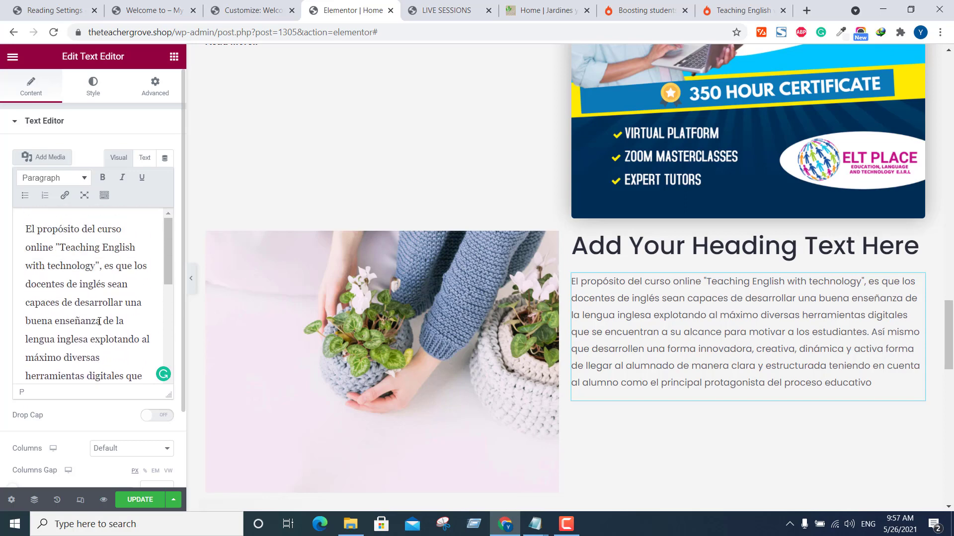
Step: Copy the description's closing sentence beginning "Así mismo que desarrollen" and delete it from the text widget
scroll(100, 321, "down", 2)
scroll(99, 322, "down", 4)
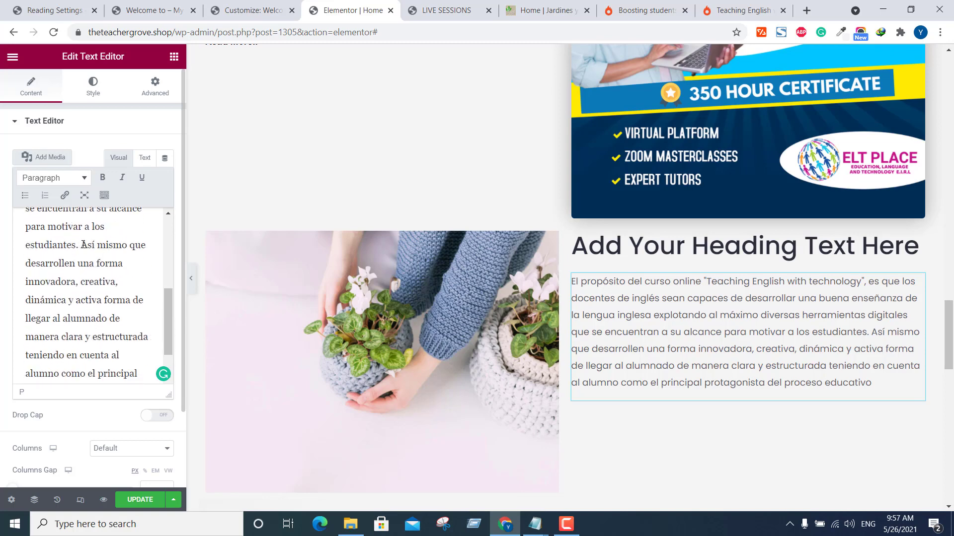
left_click_drag(83, 245, 100, 365)
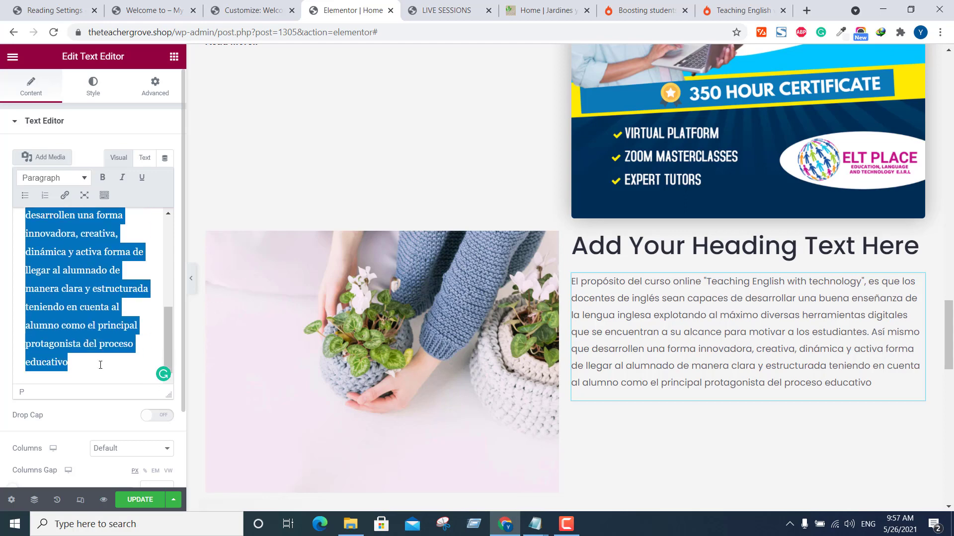
right_click(57, 296)
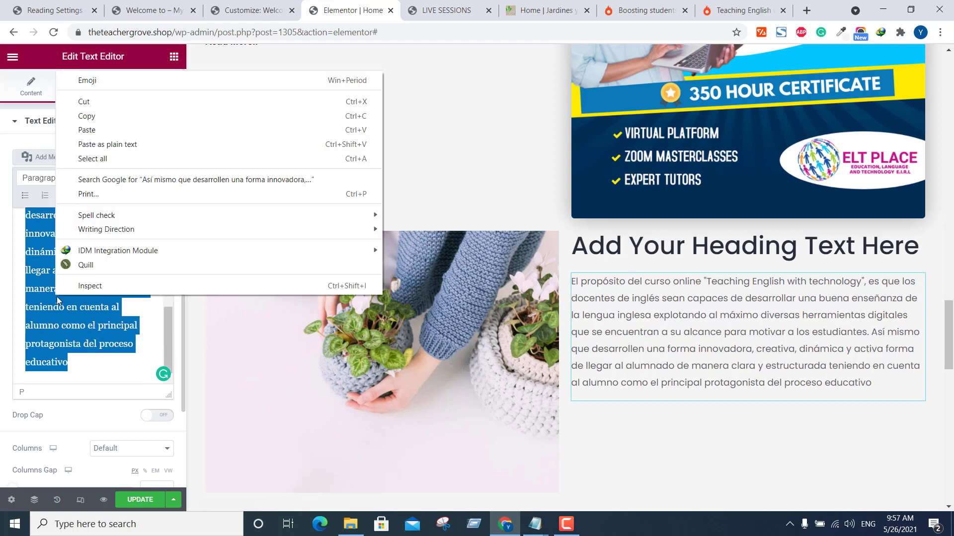
left_click(99, 116)
key("BackSpace")
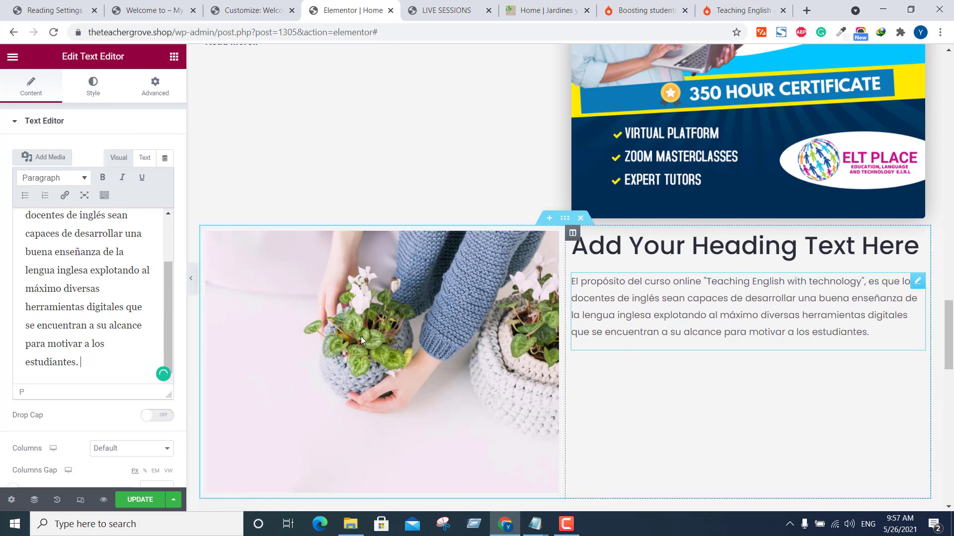
Step: Try adding a Read More widget below the course description in the right column
left_click(174, 56)
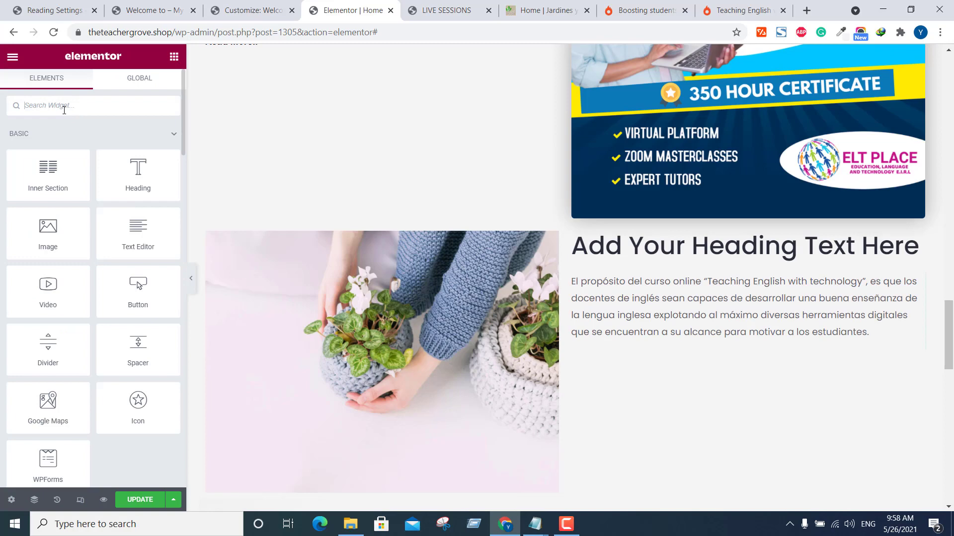
type("read")
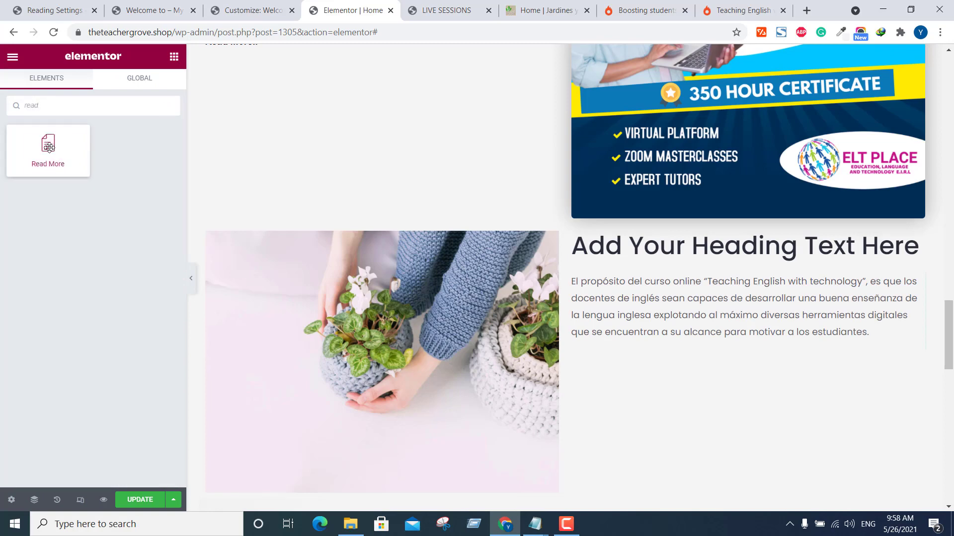
left_click_drag(48, 147, 656, 347)
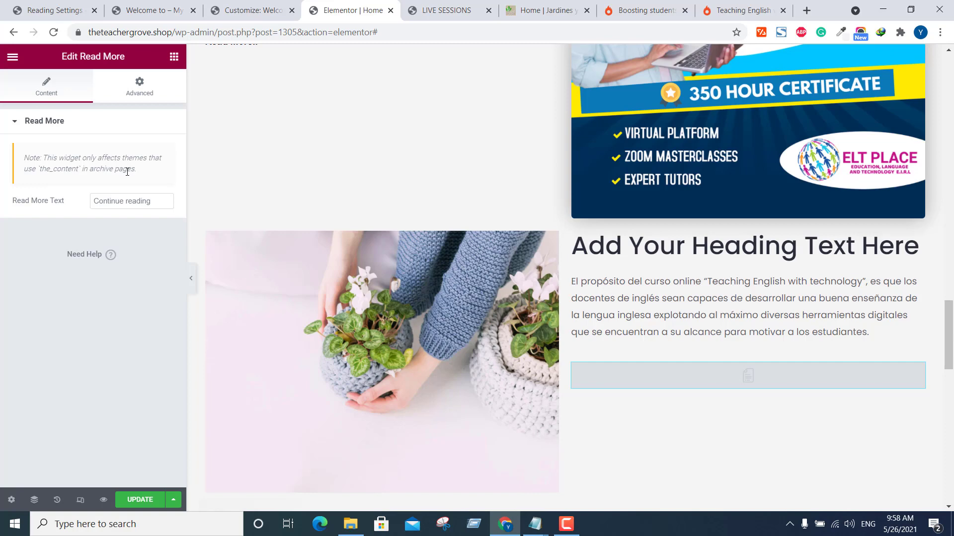
Step: Check the Posts page choices in the WordPress Reading Settings, comparing them with the Read More widget's note in Elementor
left_click(35, 8)
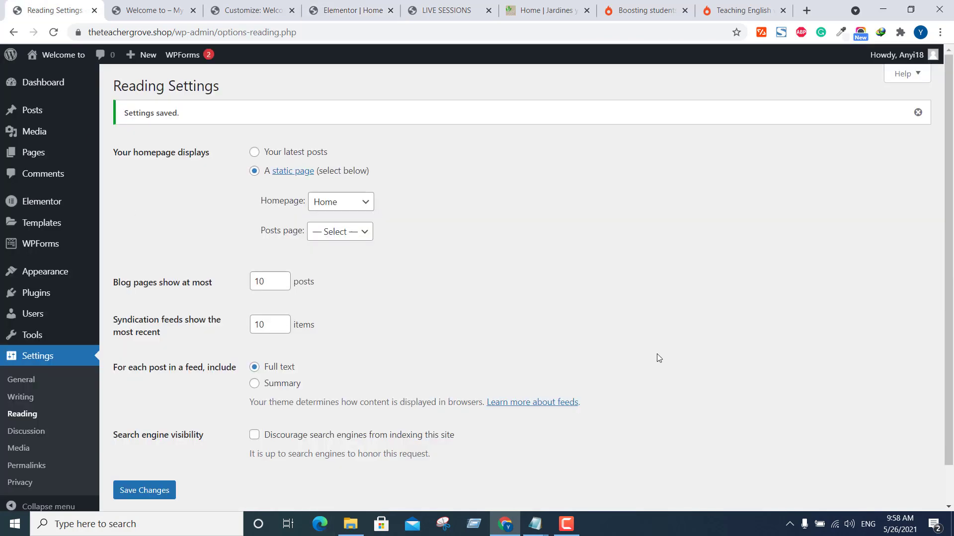
left_click(359, 236)
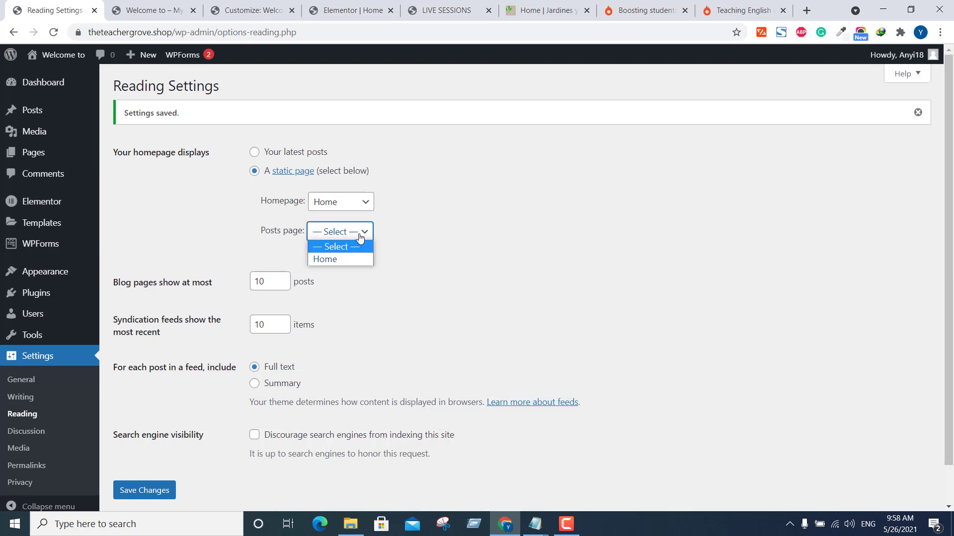
left_click(360, 238)
left_click(361, 237)
left_click(361, 237)
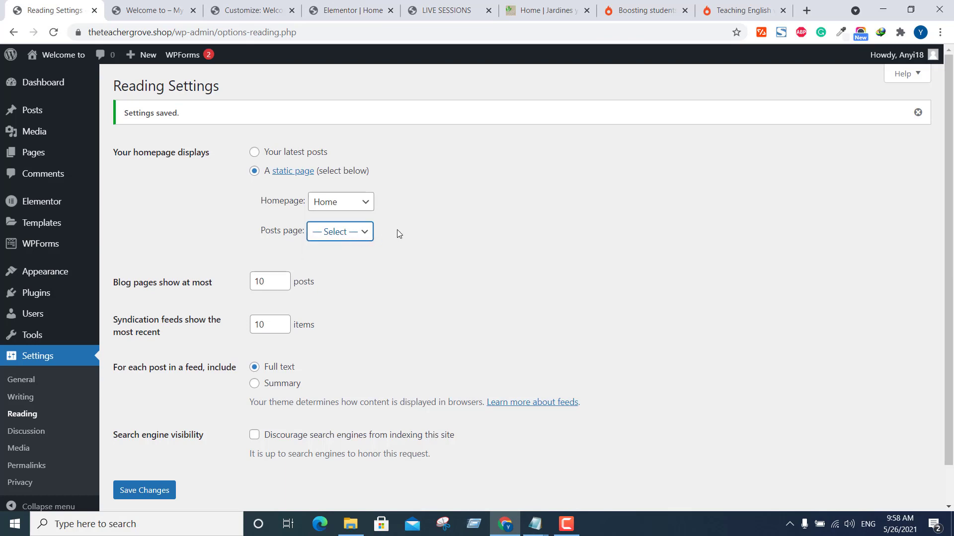
left_click(363, 237)
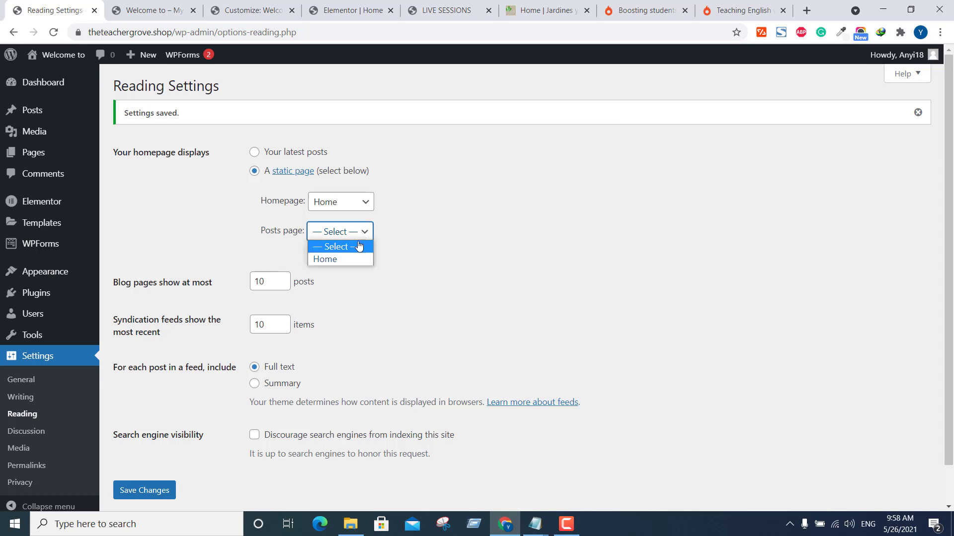
left_click(366, 235)
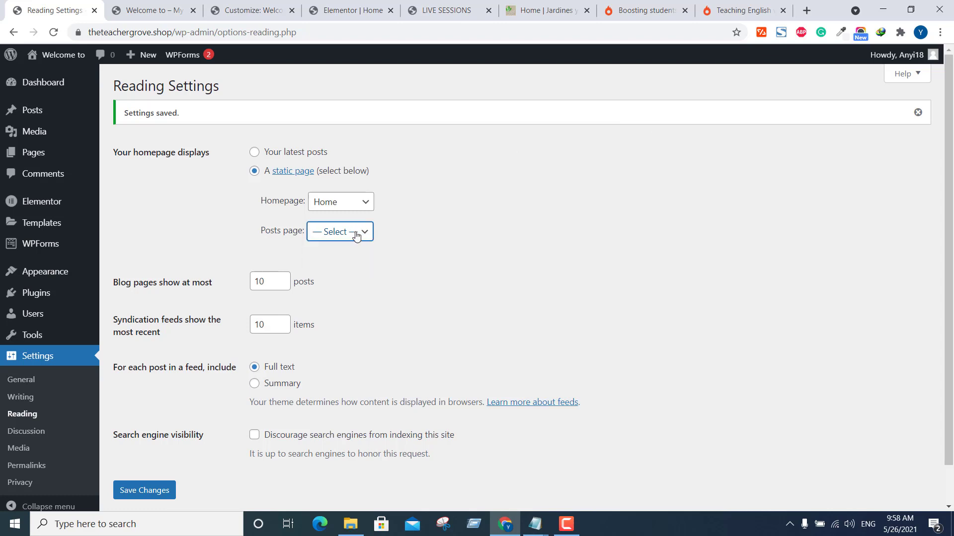
left_click(353, 9)
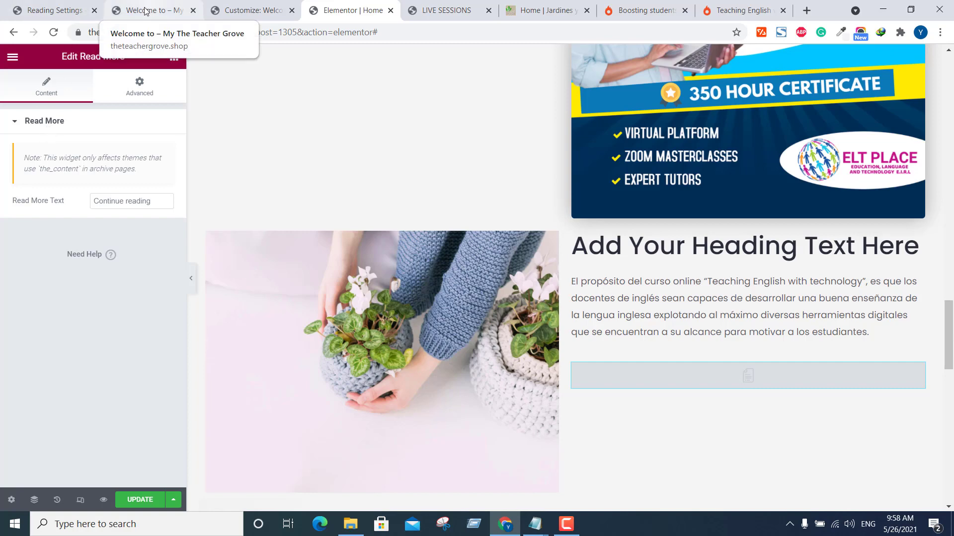
left_click(59, 11)
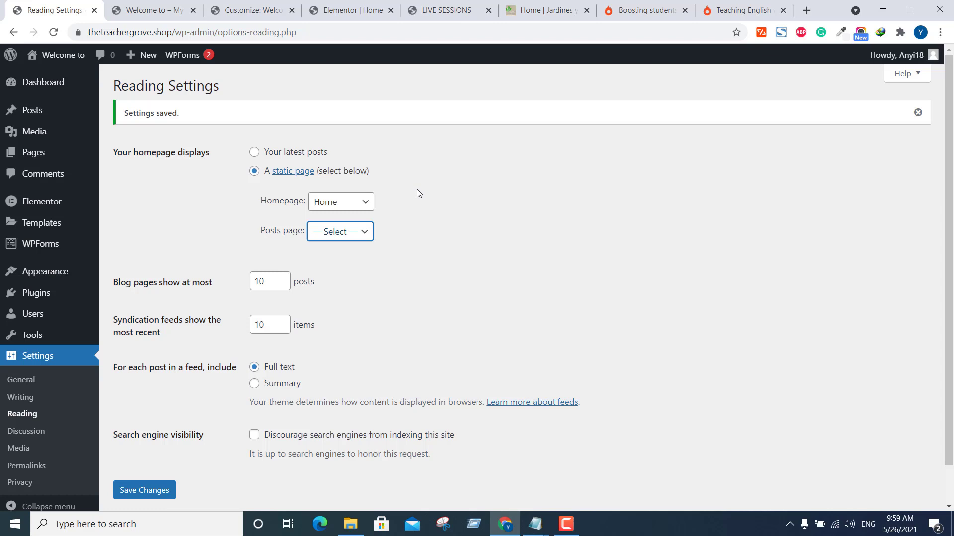
Step: Back in the Elementor page, delete the Read More widget below the course description
left_click(347, 10)
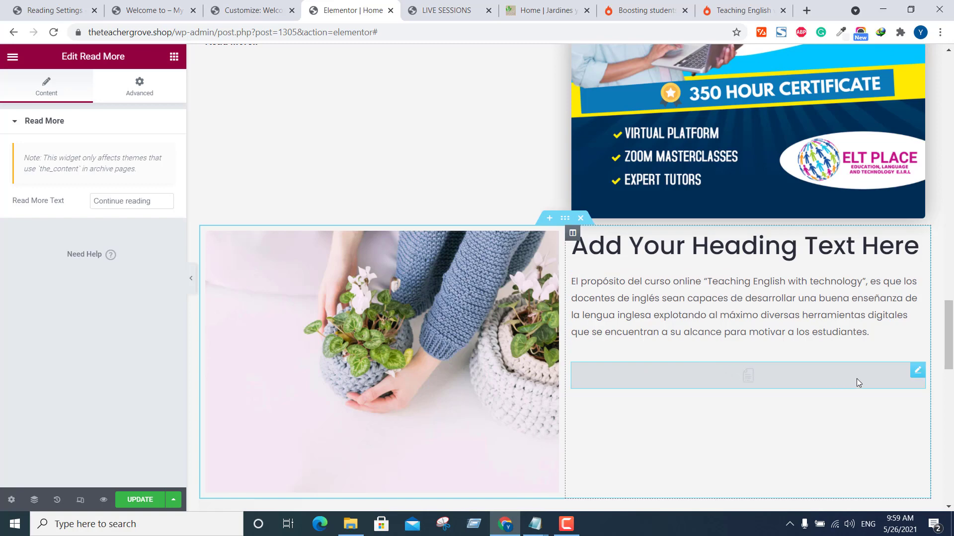
right_click(918, 376)
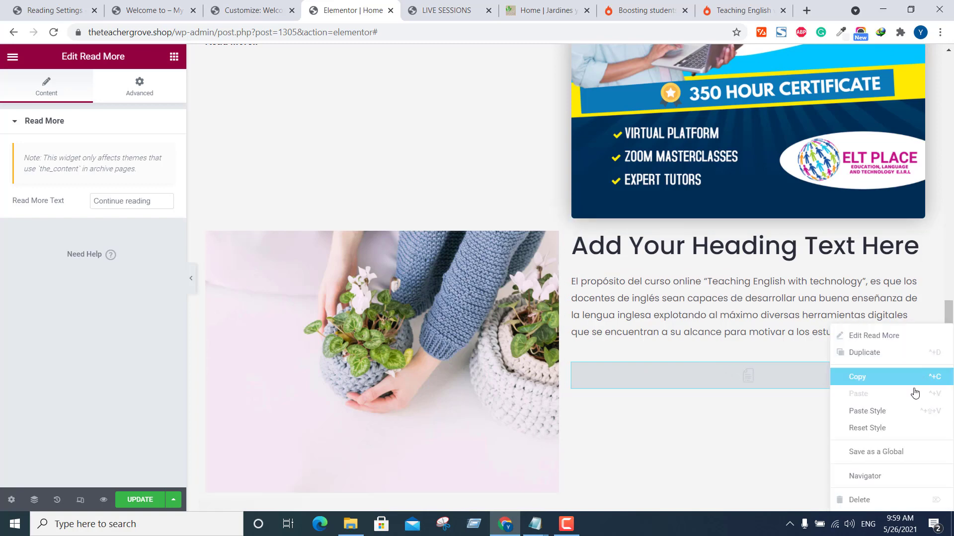
left_click(870, 501)
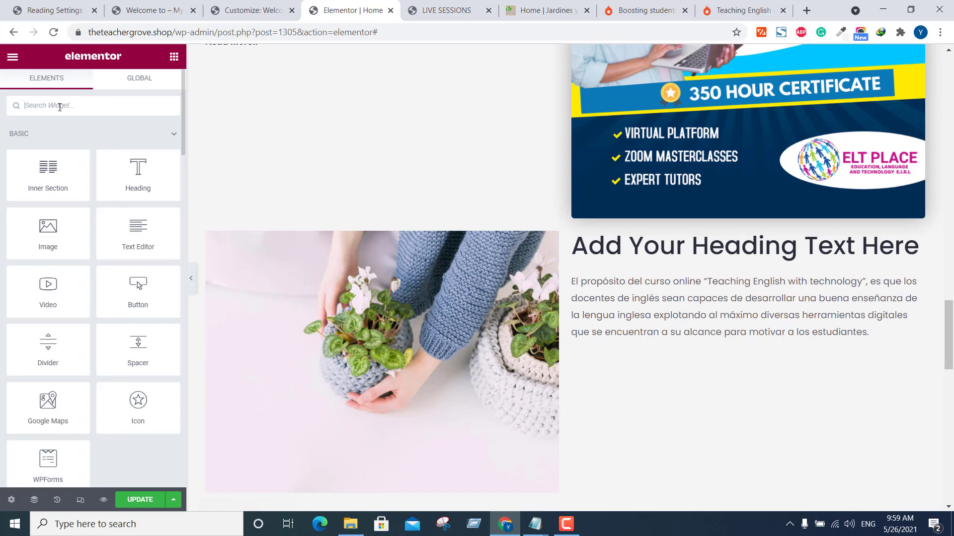
Step: Add a Toggle widget below the course description and remove its second item
type("toggle")
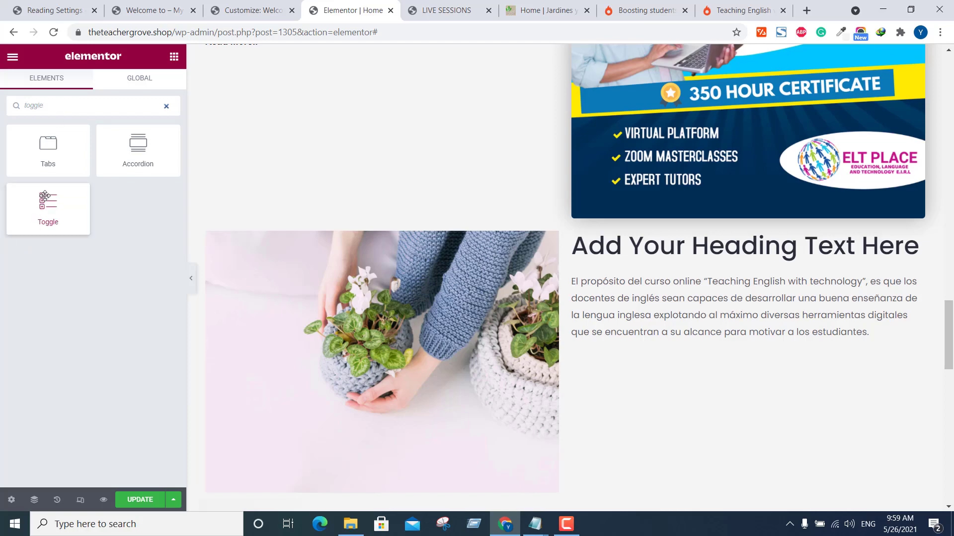
left_click_drag(48, 209, 644, 340)
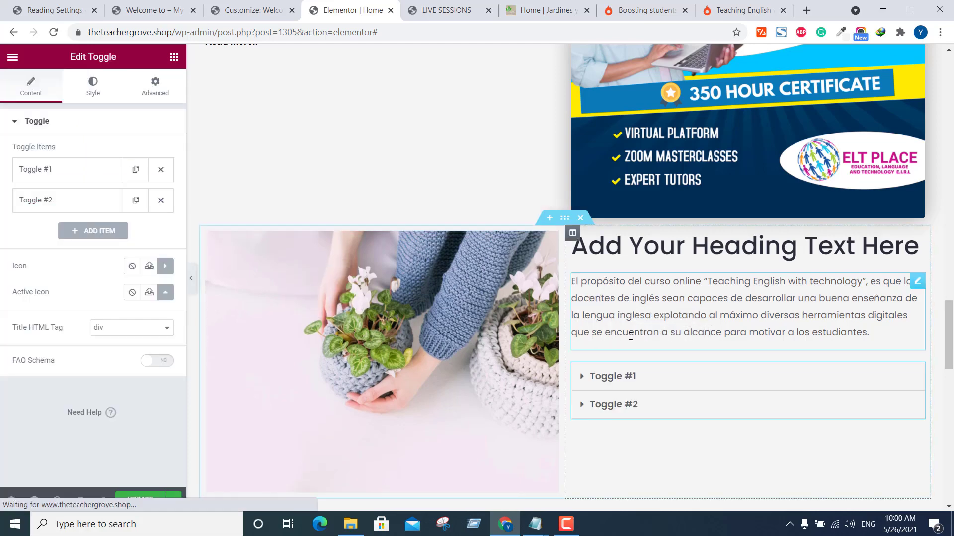
left_click(160, 200)
Step: Title the remaining toggle item "Read More.." and replace its placeholder content with the copied sentence beginning "Así mismo que desarrollen"
left_click(48, 174)
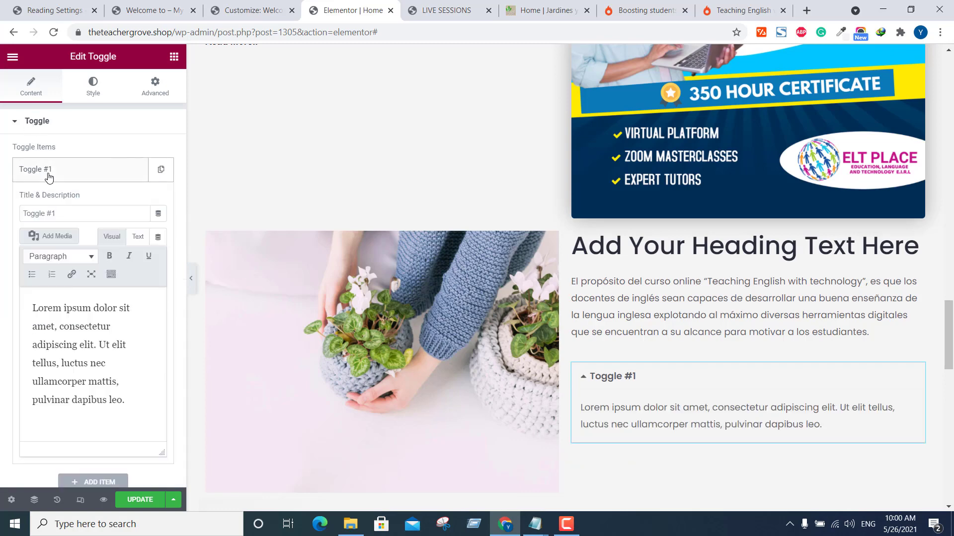
left_click_drag(58, 211, 1, 220)
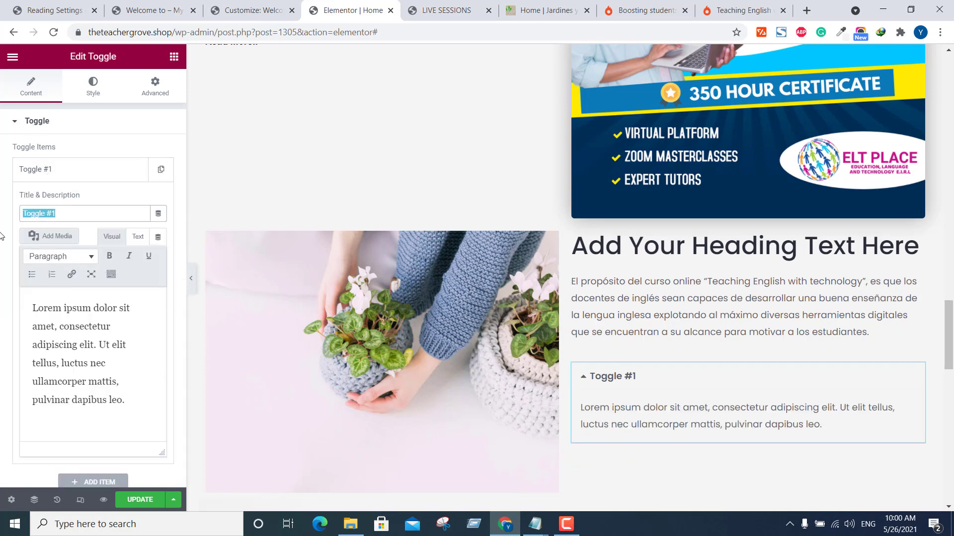
type("Read ")
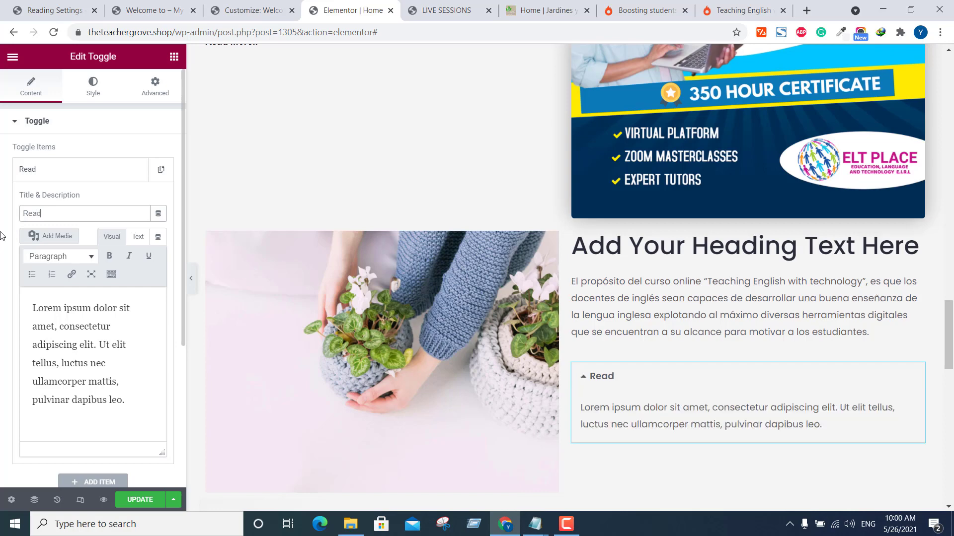
type("More..")
left_click_drag(131, 403, 35, 294)
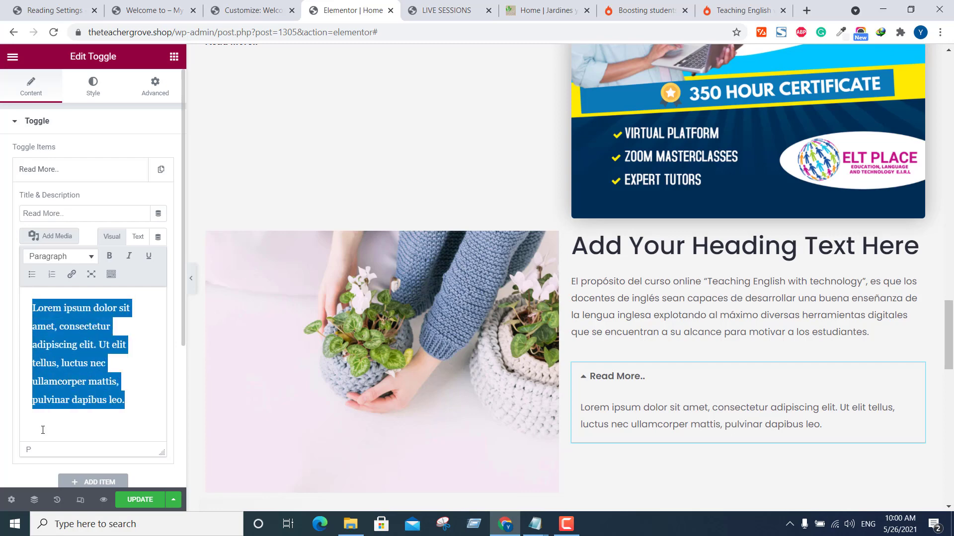
type("Así mismo que desarrollen una forma innovadora, creativa, dinámica y activa forma de llegar al alumnado de manera clara y estructurada teniendo en cuenta al alumno como el principal protagonista del proceso educativo")
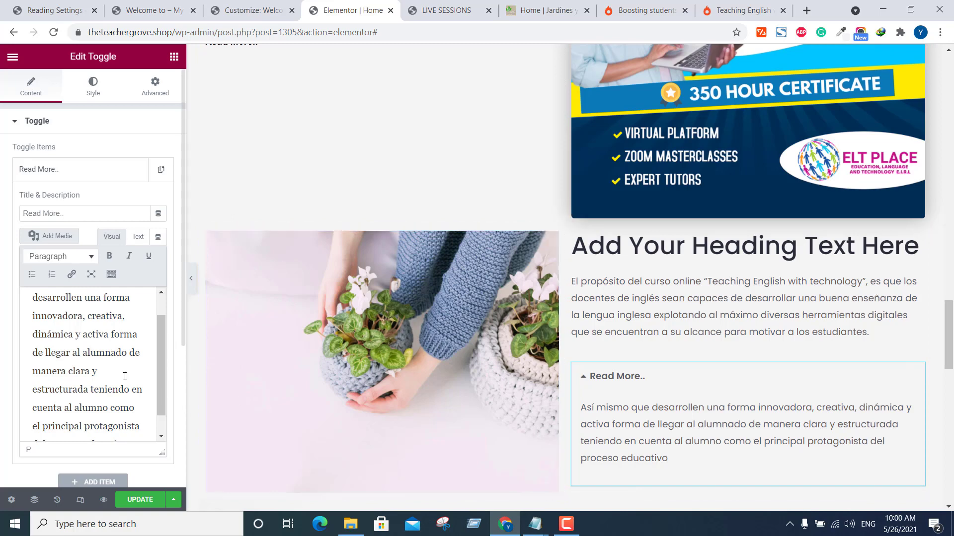
Step: Set the toggle widget's icon to none
scroll(80, 404, "down", 1)
scroll(107, 468, "down", 2)
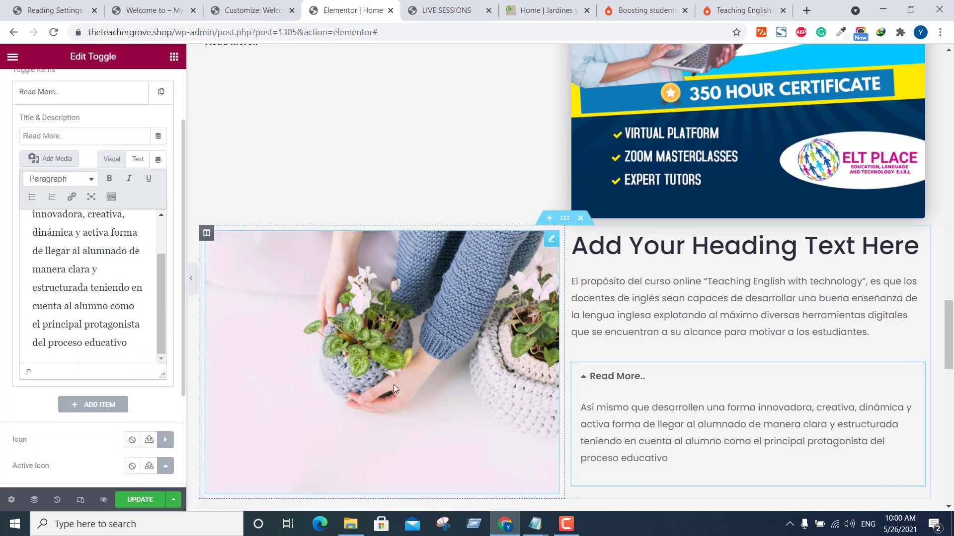
left_click(132, 440)
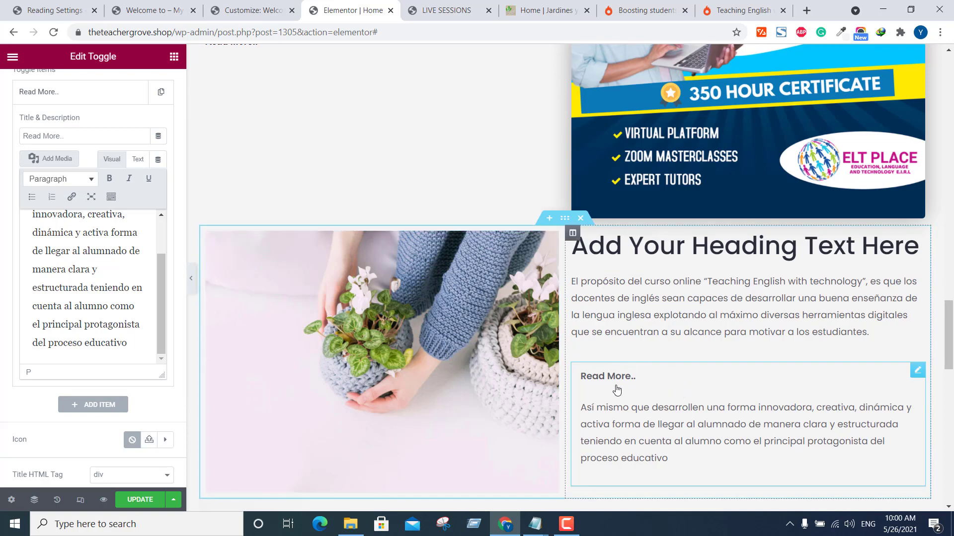
Step: Review the toggle's content and its border, spacing and title style options
scroll(66, 284, "up", 2)
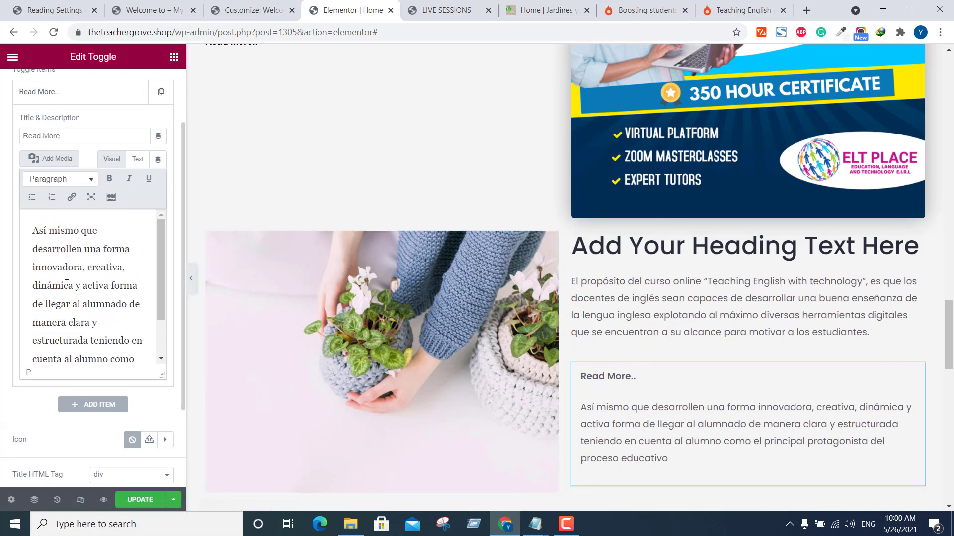
scroll(100, 185, "up", 3)
left_click(93, 88)
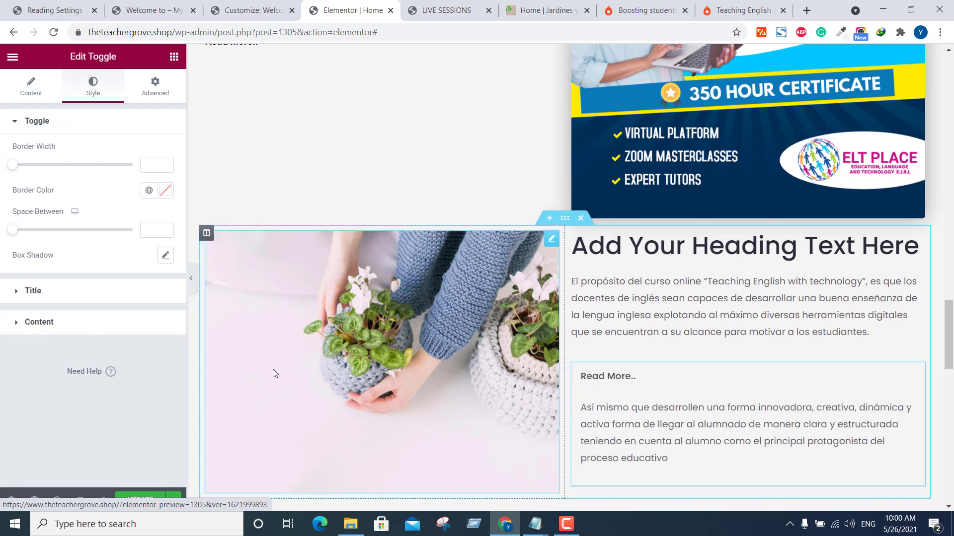
left_click(15, 294)
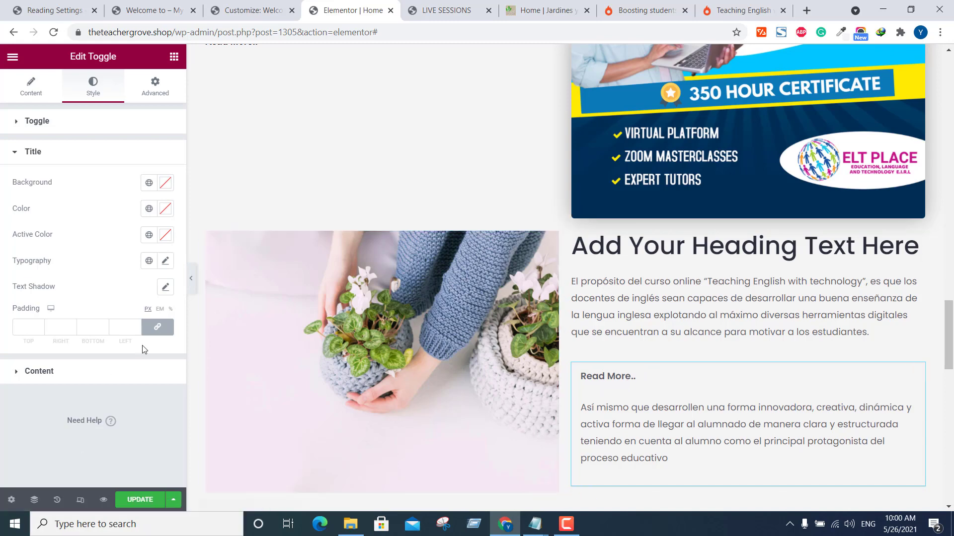
left_click(31, 86)
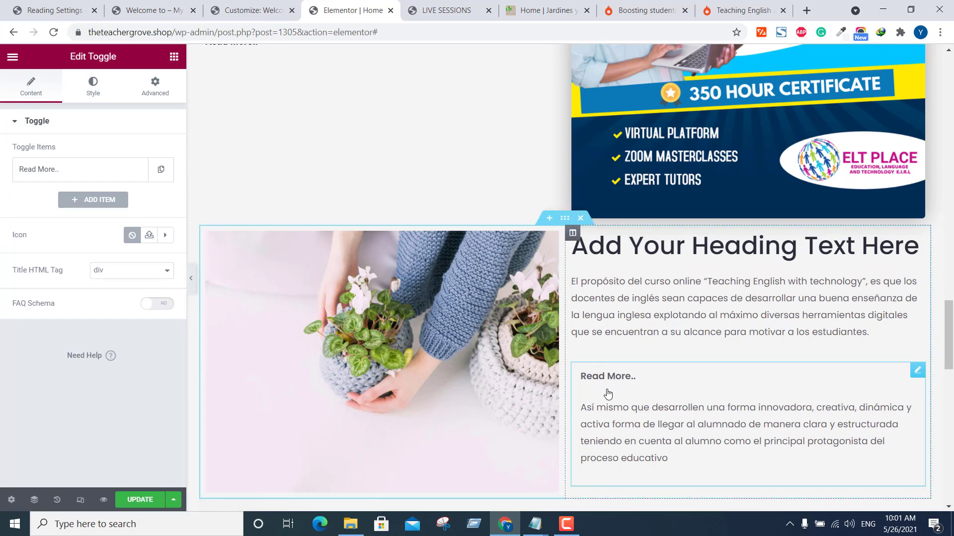
Step: Preview the section without the editing panel and test collapsing and expanding the "Read More.." toggle
left_click(192, 282)
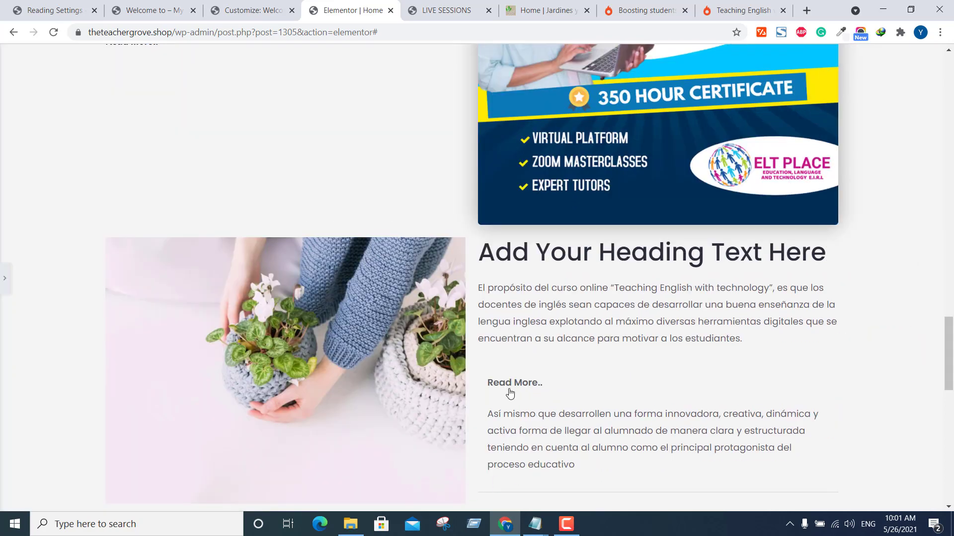
left_click(510, 393)
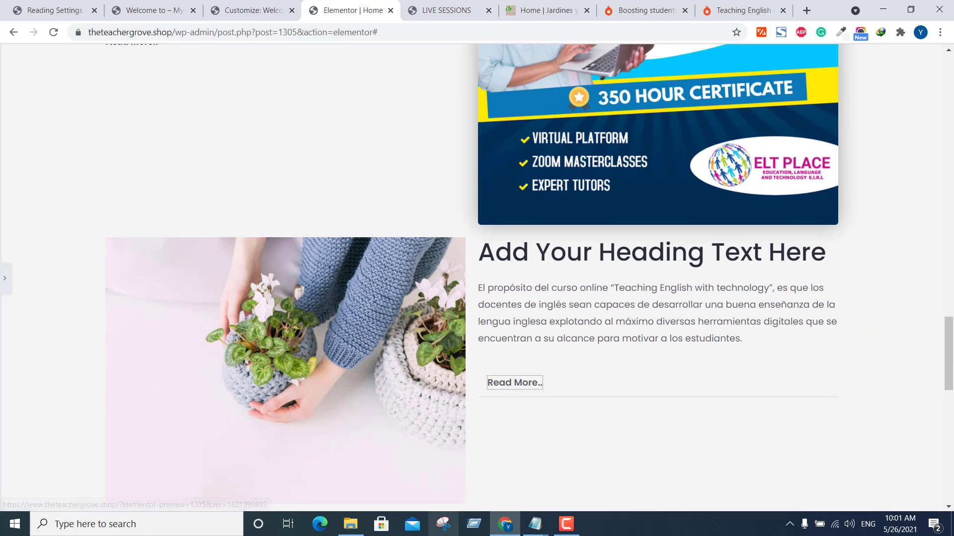
left_click(507, 387)
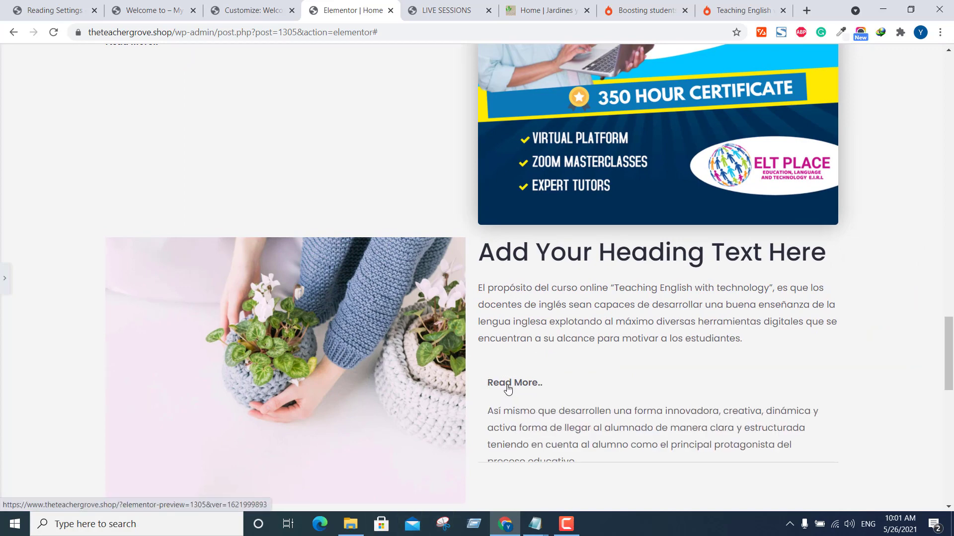
left_click(4, 281)
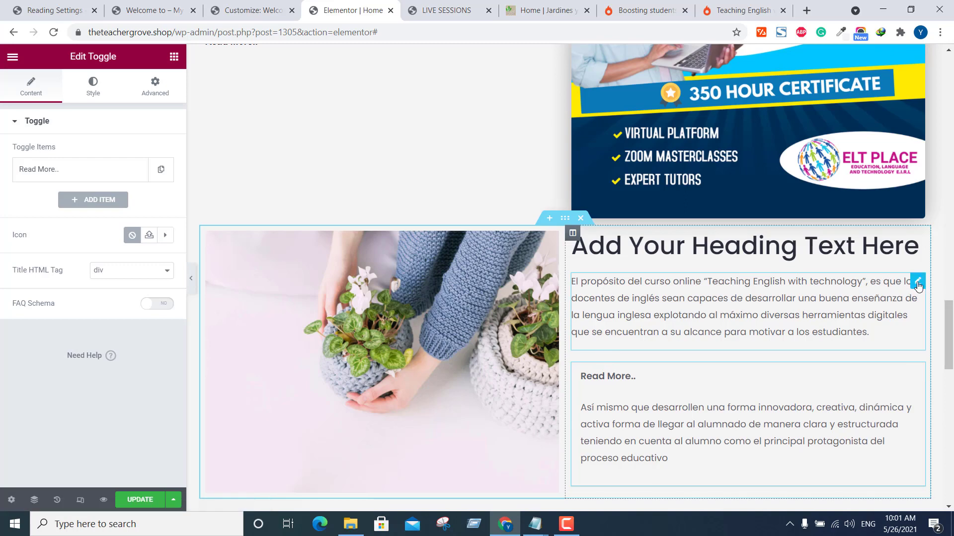
Step: Unlink the margin values of the "El propósito del curso" text, set its bottom margin to -18 px and preview the section
left_click(917, 282)
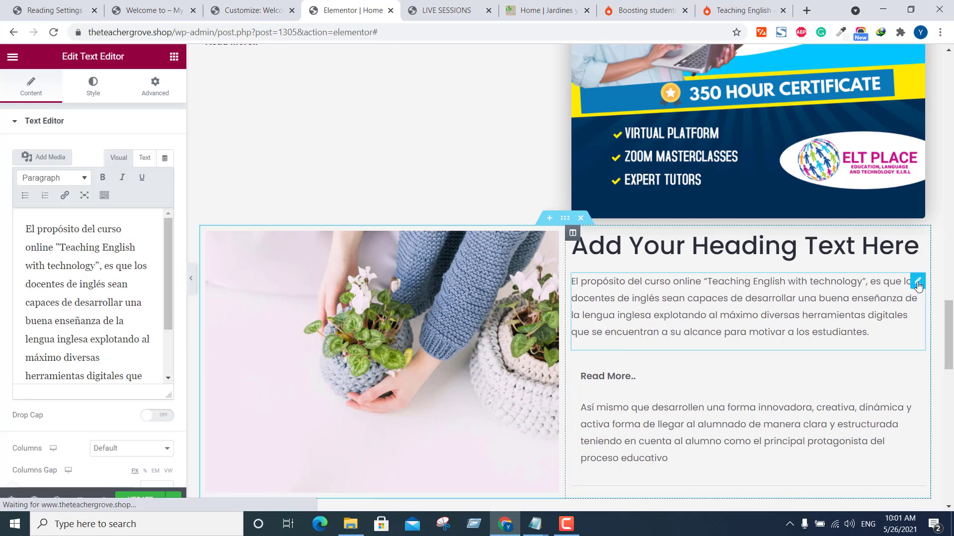
left_click(153, 94)
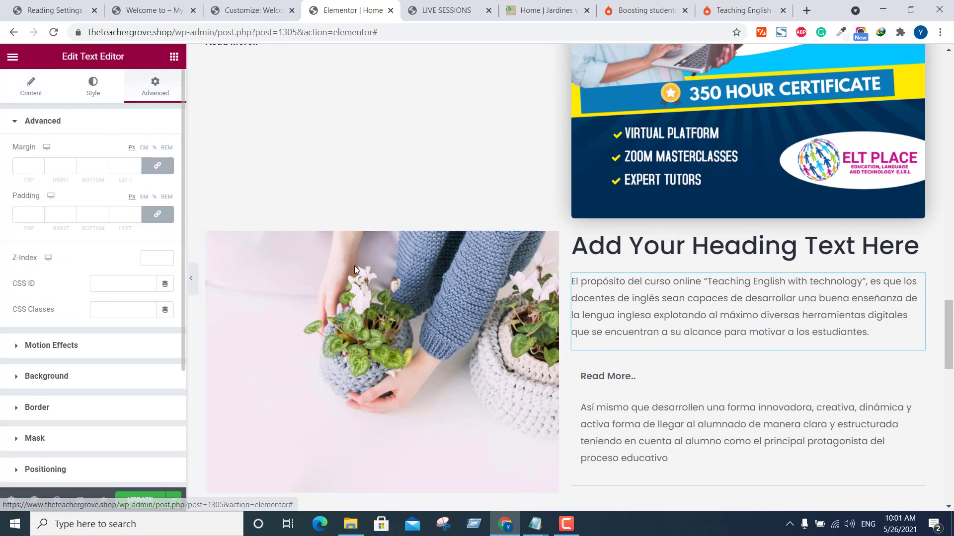
left_click(158, 167)
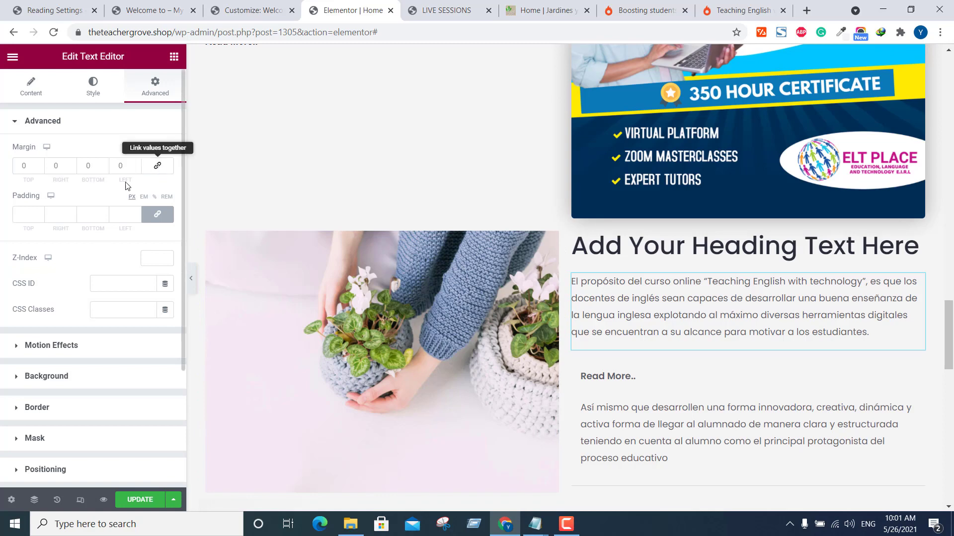
left_click(104, 165)
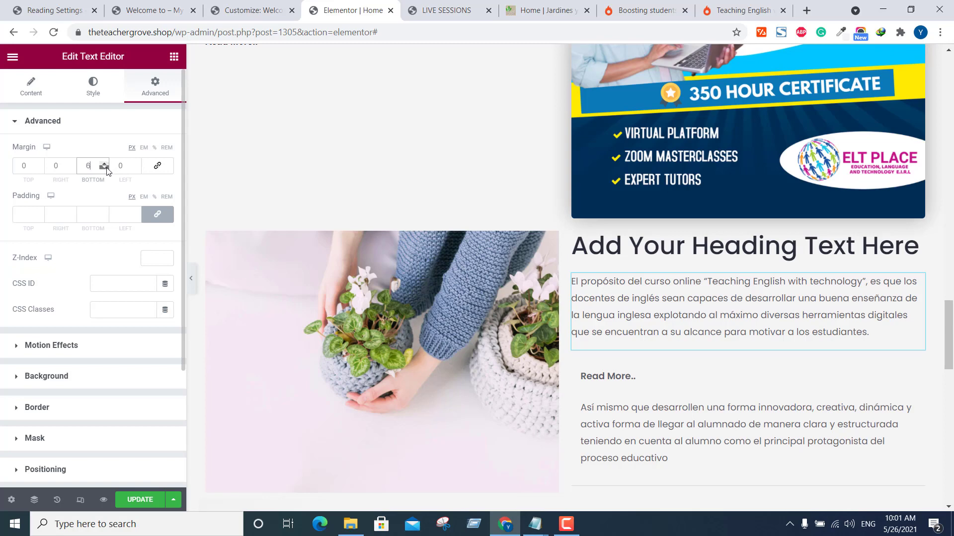
left_click(105, 168)
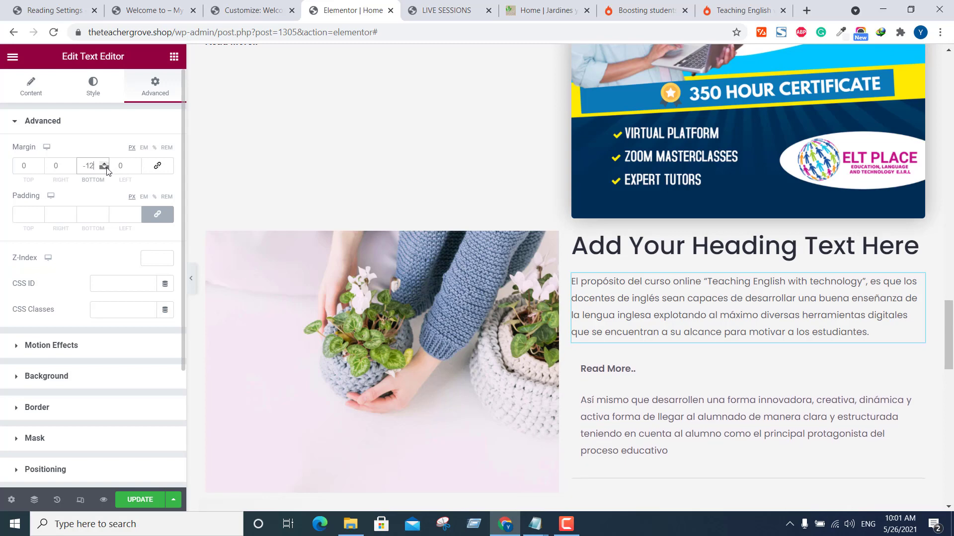
left_click(105, 168)
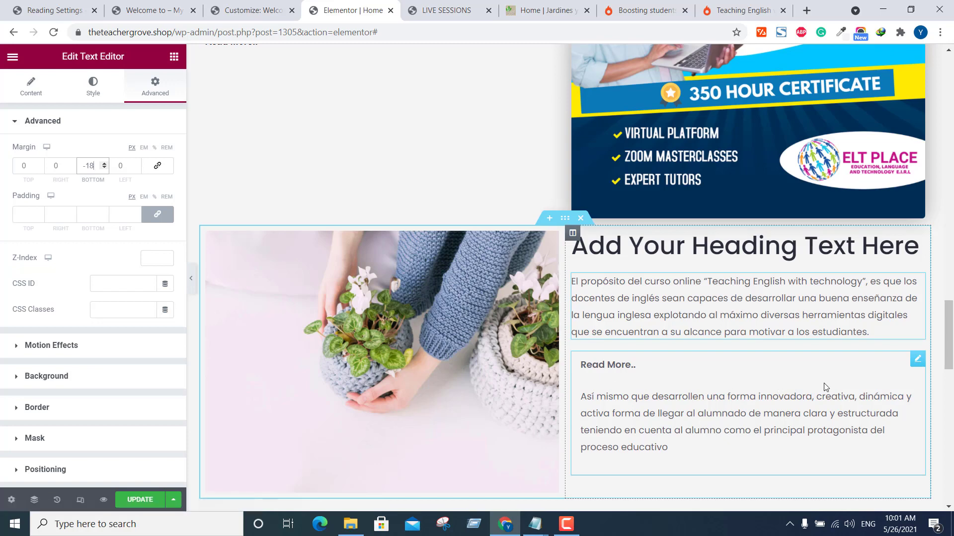
left_click(193, 282)
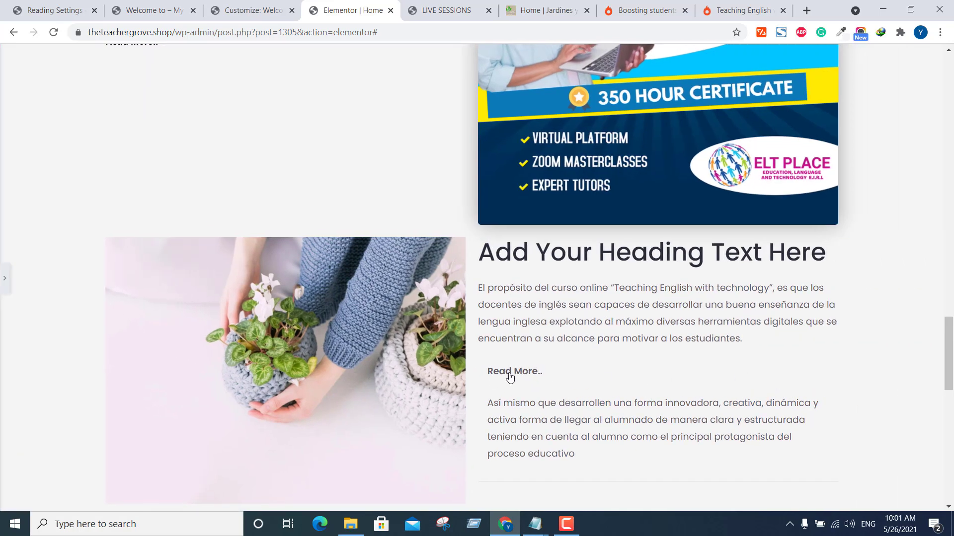
left_click(3, 283)
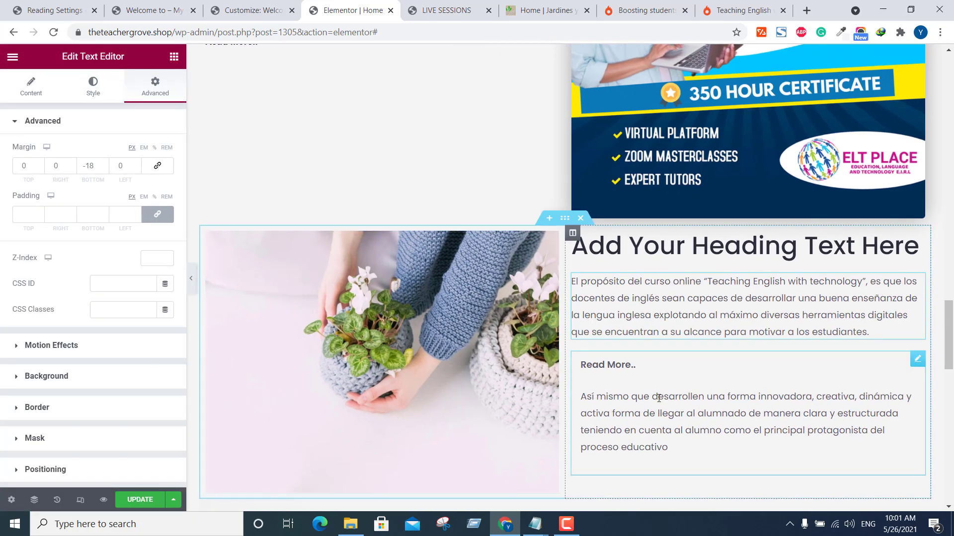
Step: Unlink the margin values of the "Read More.." toggle widget and set its top margin to -14 px
left_click(920, 366)
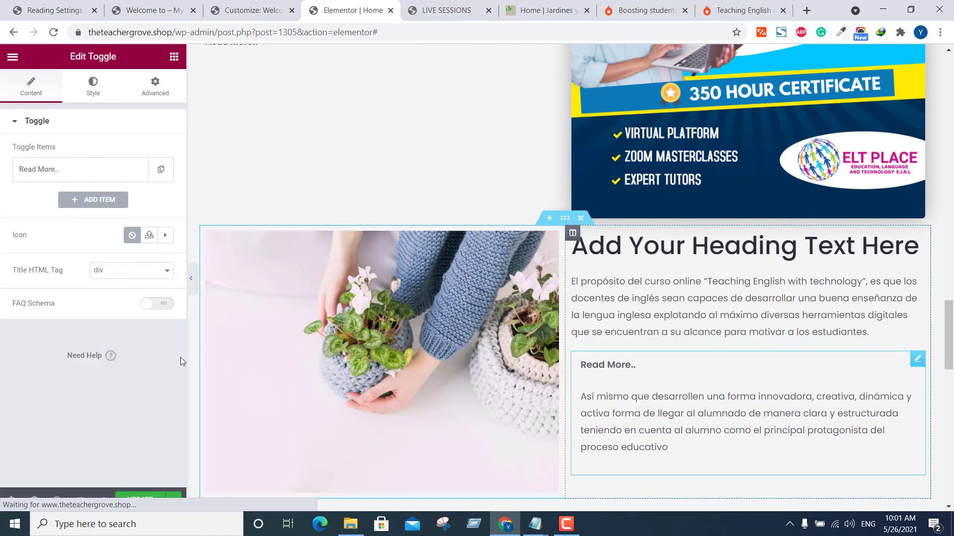
left_click(154, 104)
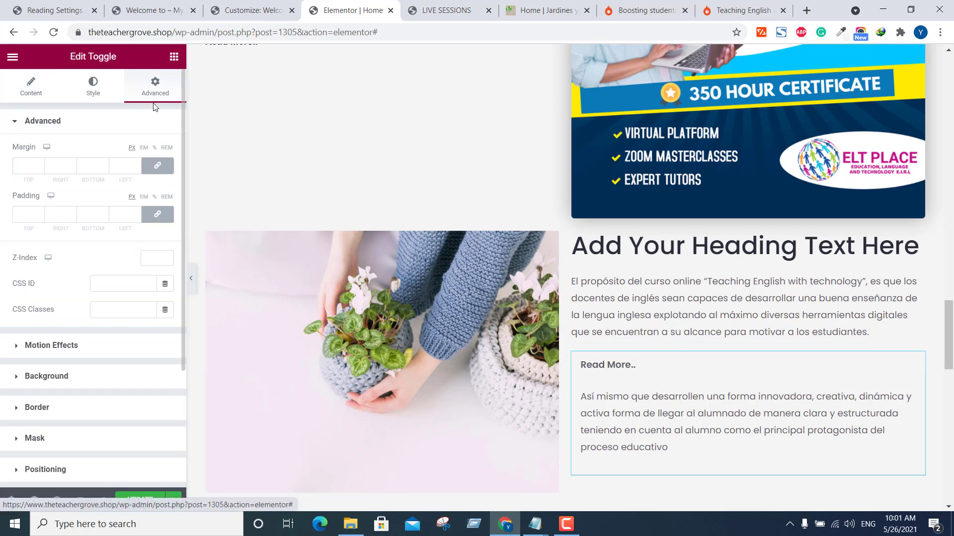
left_click(158, 166)
left_click(40, 164)
left_click(39, 163)
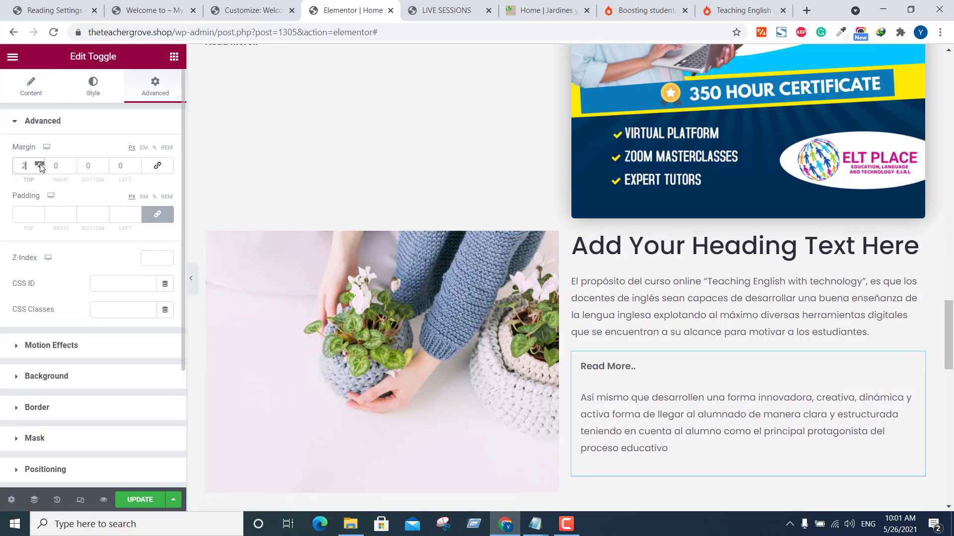
left_click_drag(40, 170, 43, 171)
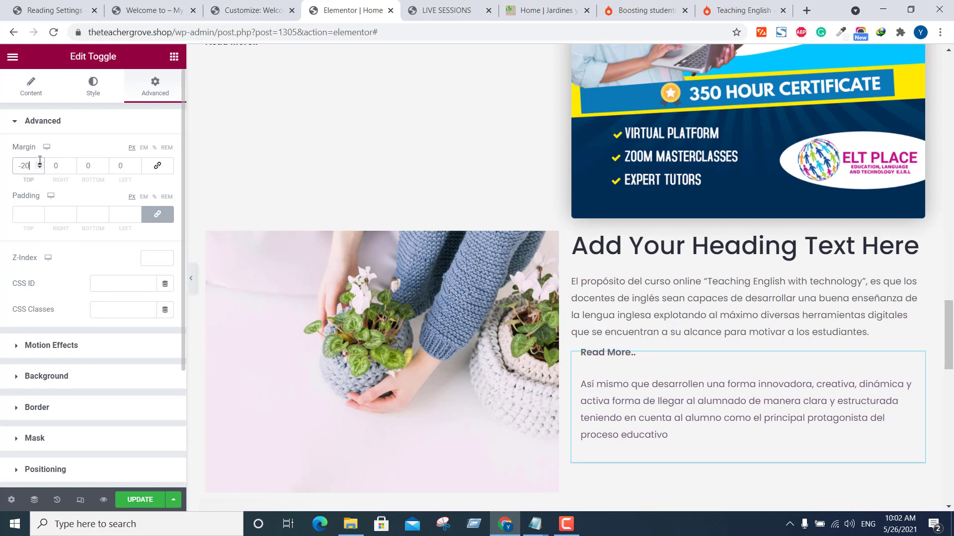
double_click(40, 160)
type("-14")
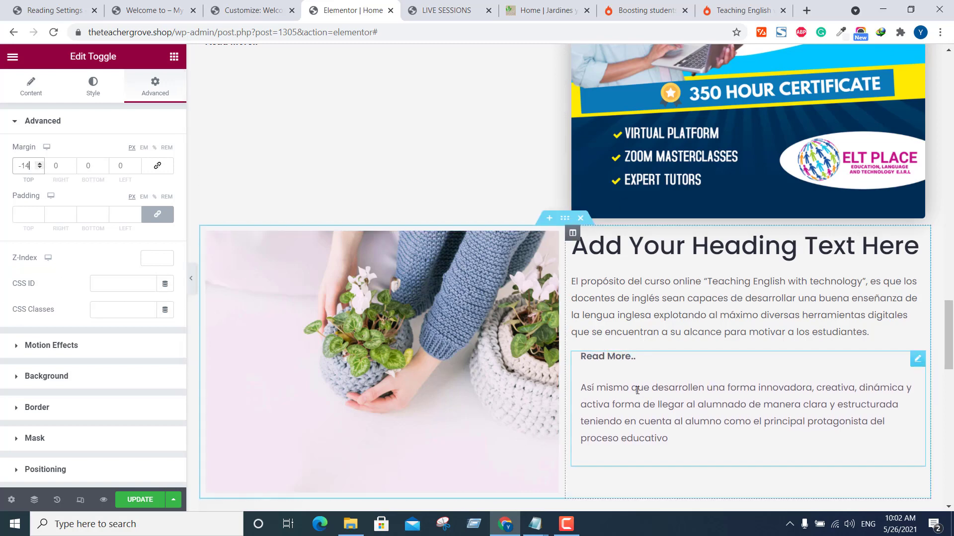
Step: Preview the section without the editing panel and collapse the "Read More.." toggle to check its spacing
left_click(194, 284)
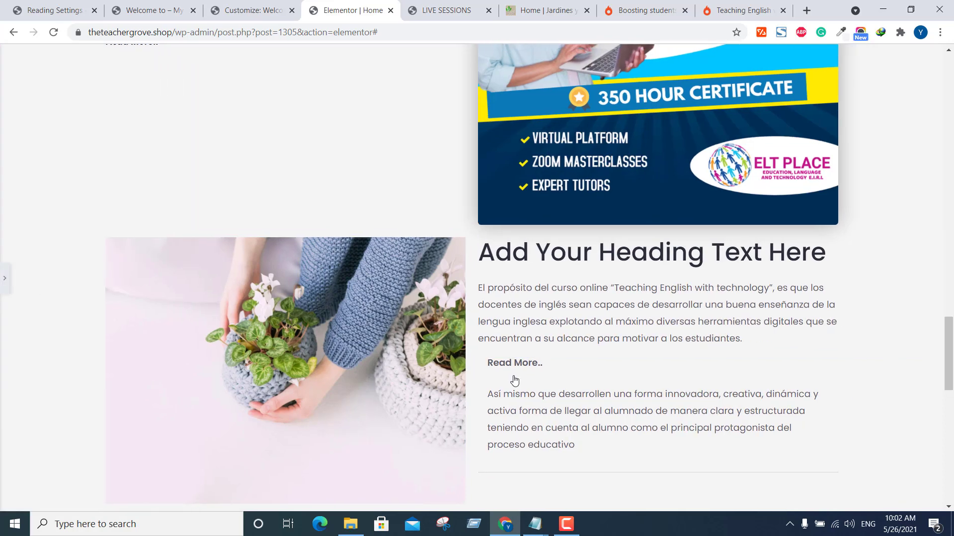
left_click(513, 367)
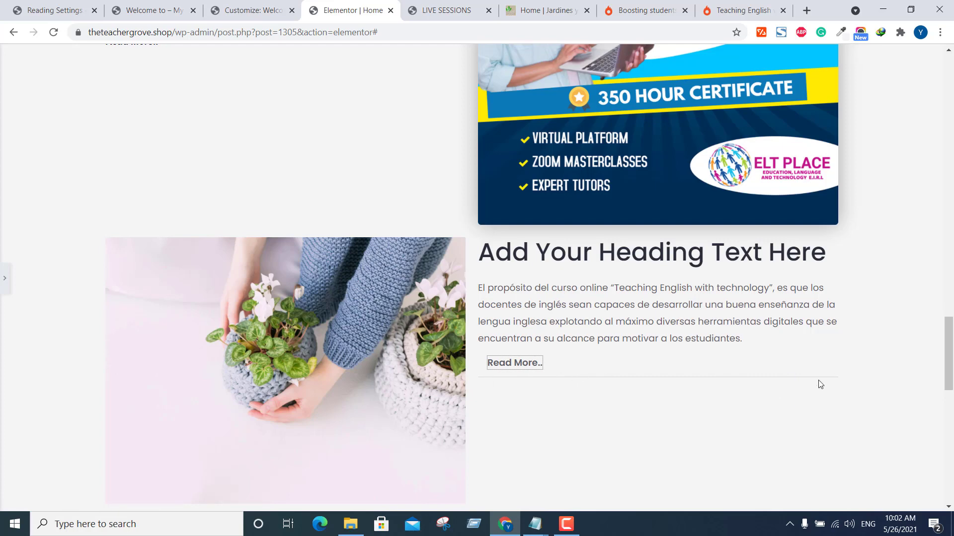
left_click(4, 279)
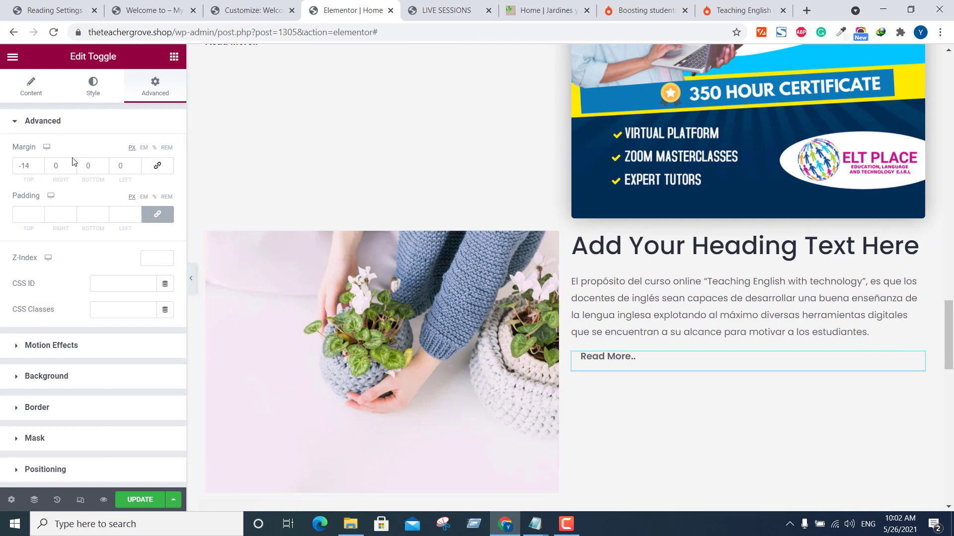
Step: Set the "Read More.." toggle's border width to 0 and preview the section without the editing panel
left_click(93, 90)
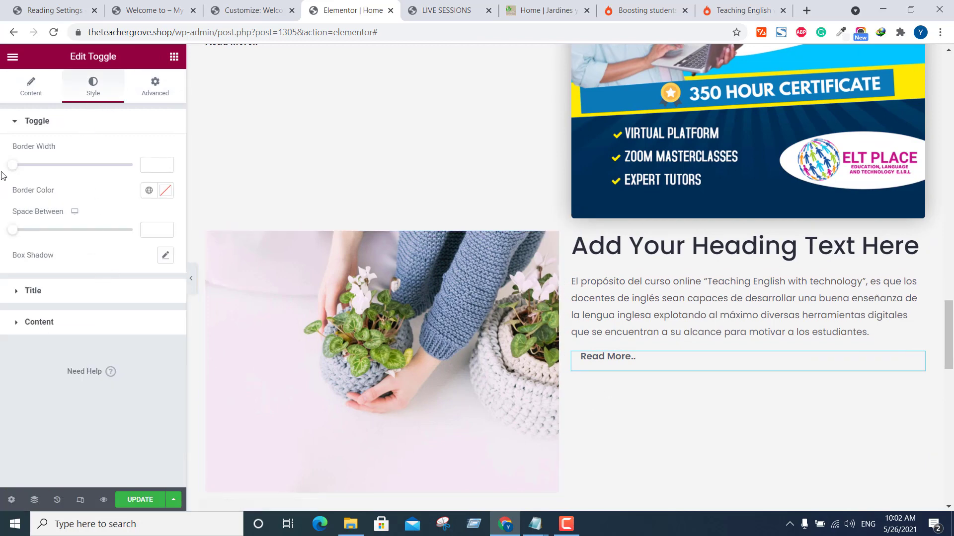
left_click(167, 163)
left_click(167, 163)
left_click(167, 164)
left_click(167, 164)
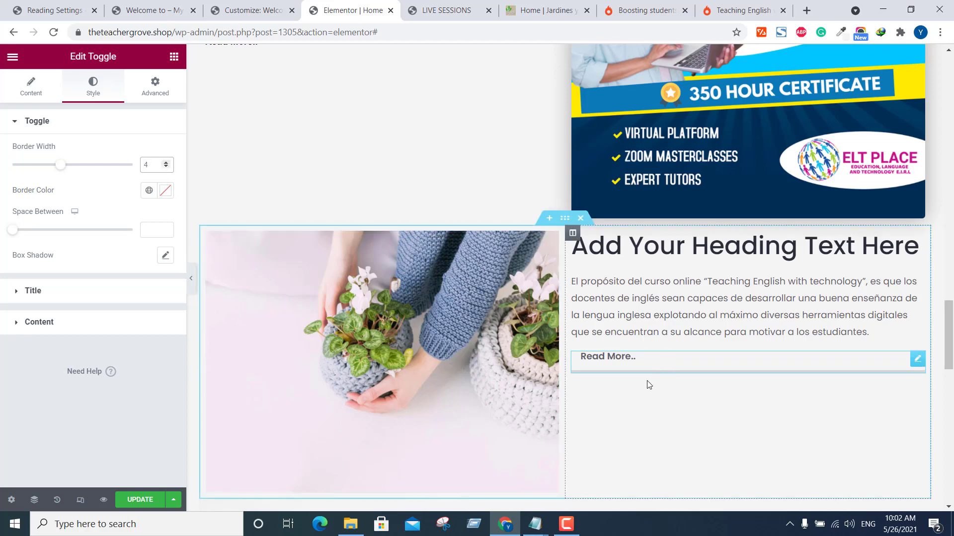
left_click(166, 168)
left_click(167, 168)
left_click(167, 168)
left_click(167, 167)
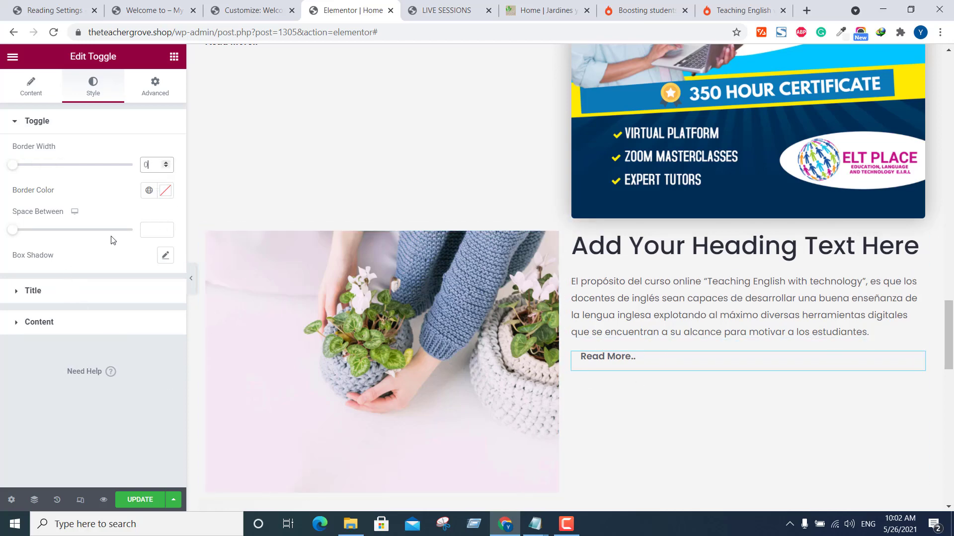
left_click(191, 278)
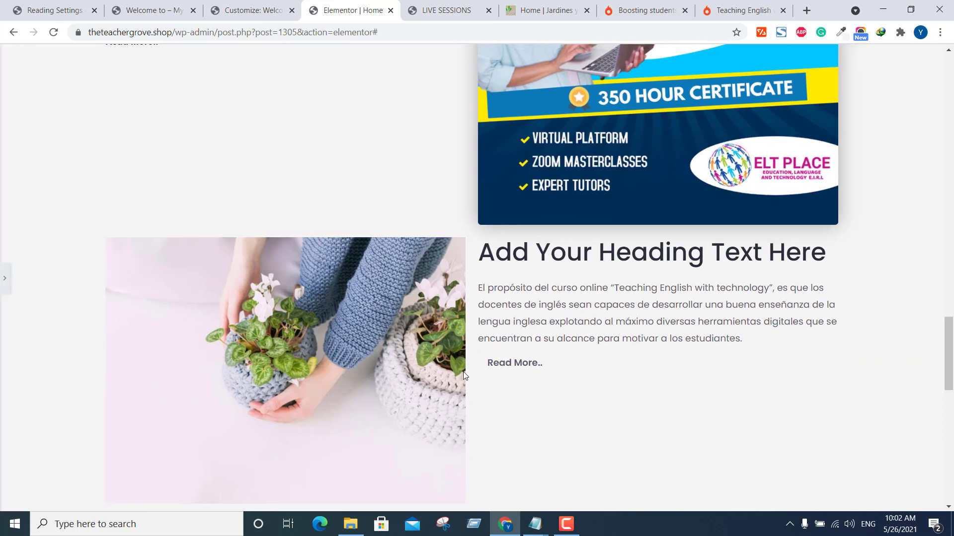
left_click(5, 278)
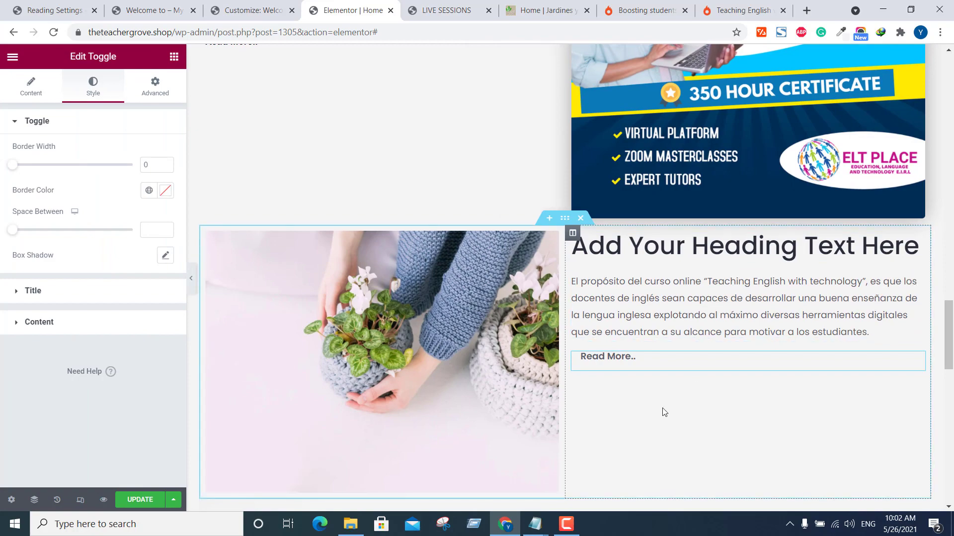
Step: Compare the new section's "Read More.." layout with the course sections above it and examine the page area below
scroll(686, 396, "down", 4)
scroll(620, 393, "up", 4)
scroll(658, 390, "up", 12)
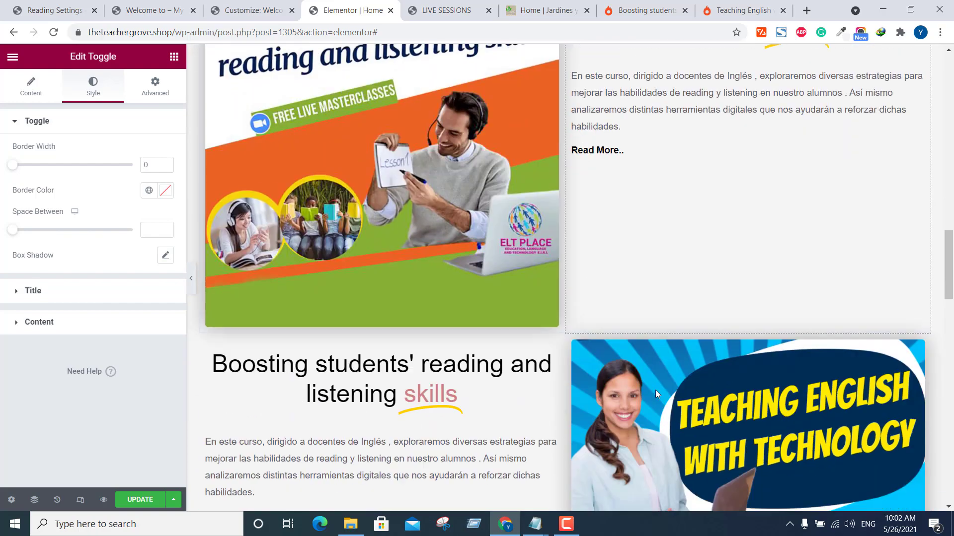
scroll(654, 390, "down", 10)
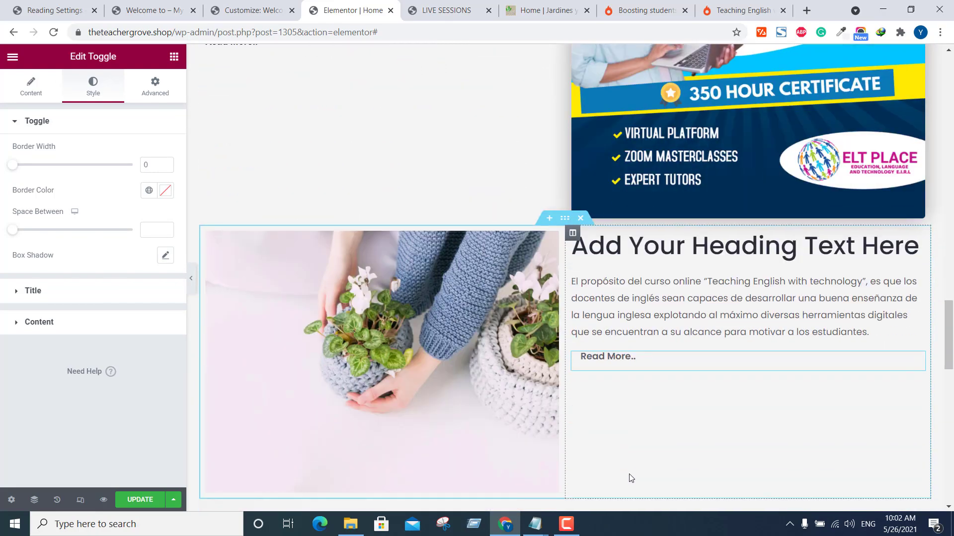
scroll(629, 447, "down", 1)
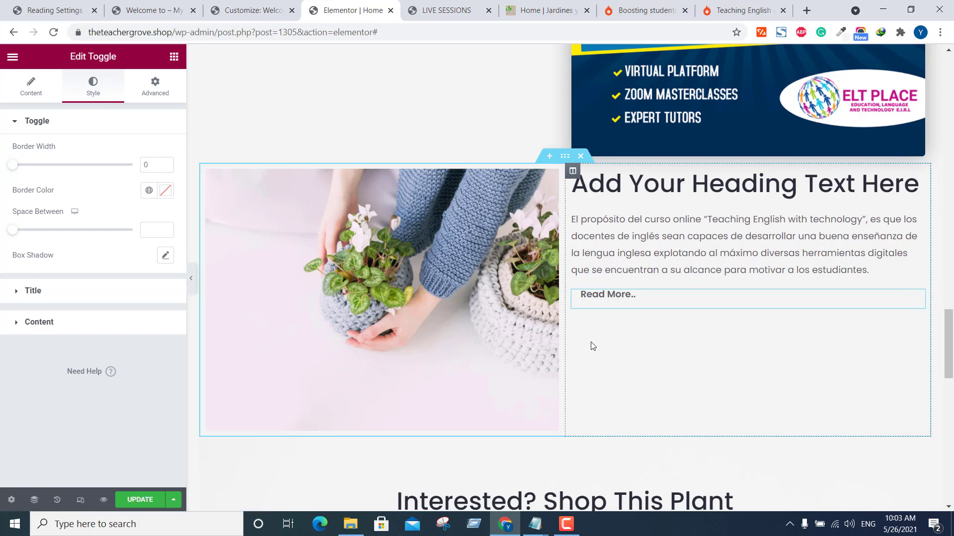
scroll(591, 343, "down", 2)
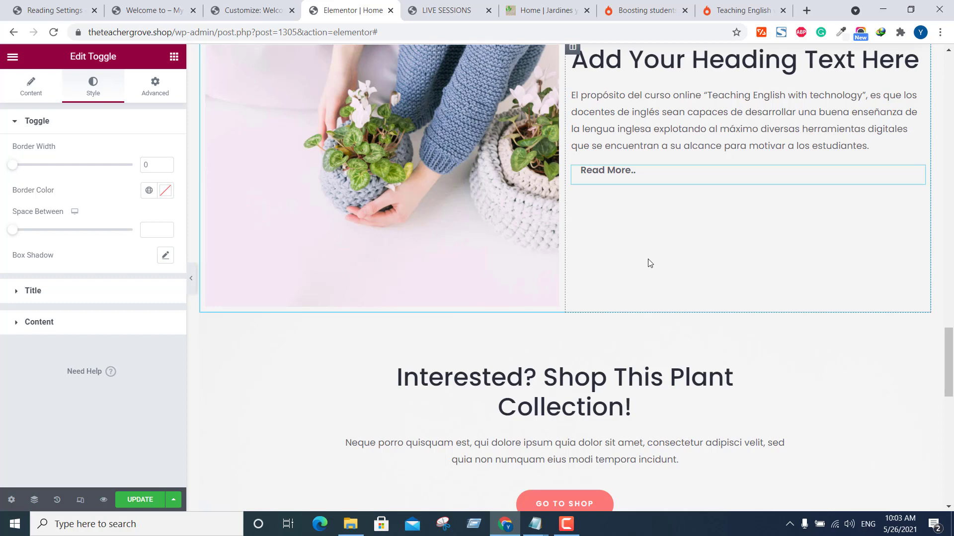
scroll(650, 263, "up", 2)
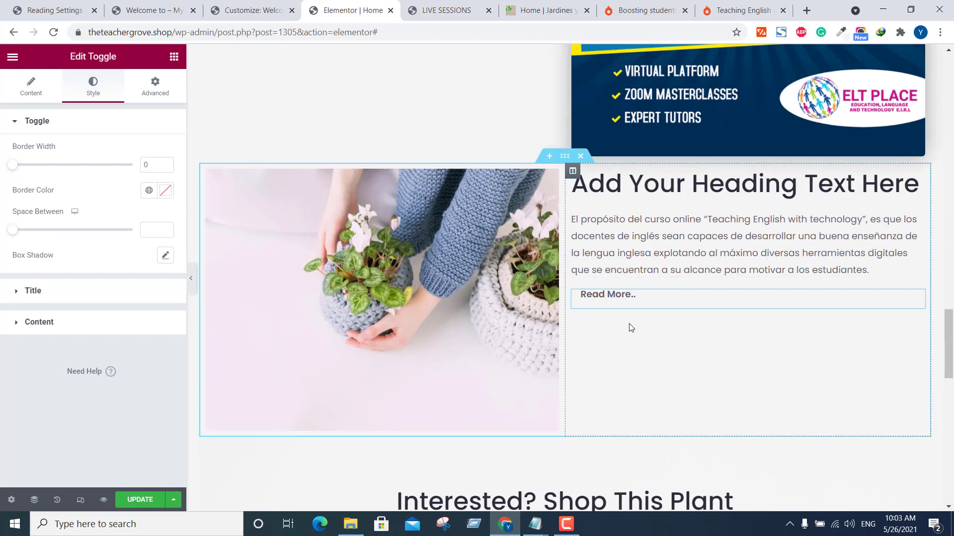